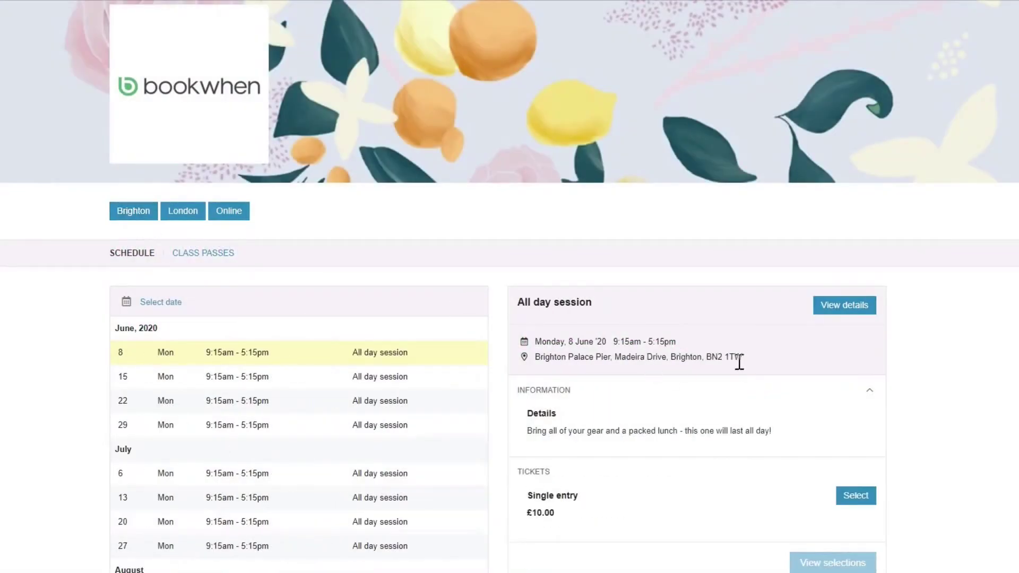
# Try the Brighton, London and Online location filters on the public page
pyautogui.moveTo(739, 363); pyautogui.dragTo(532, 367)
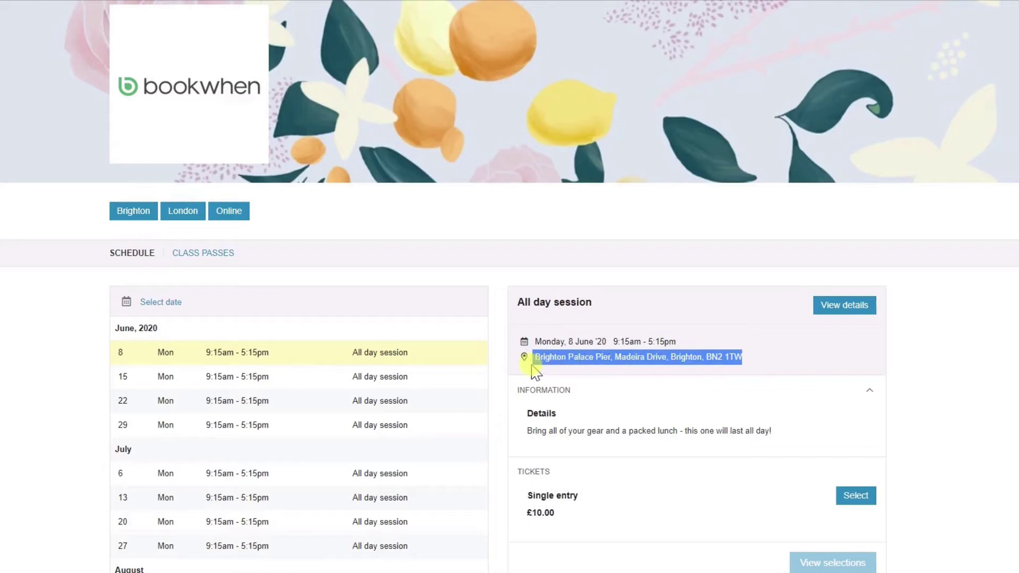
pyautogui.click(276, 248)
pyautogui.click(168, 217)
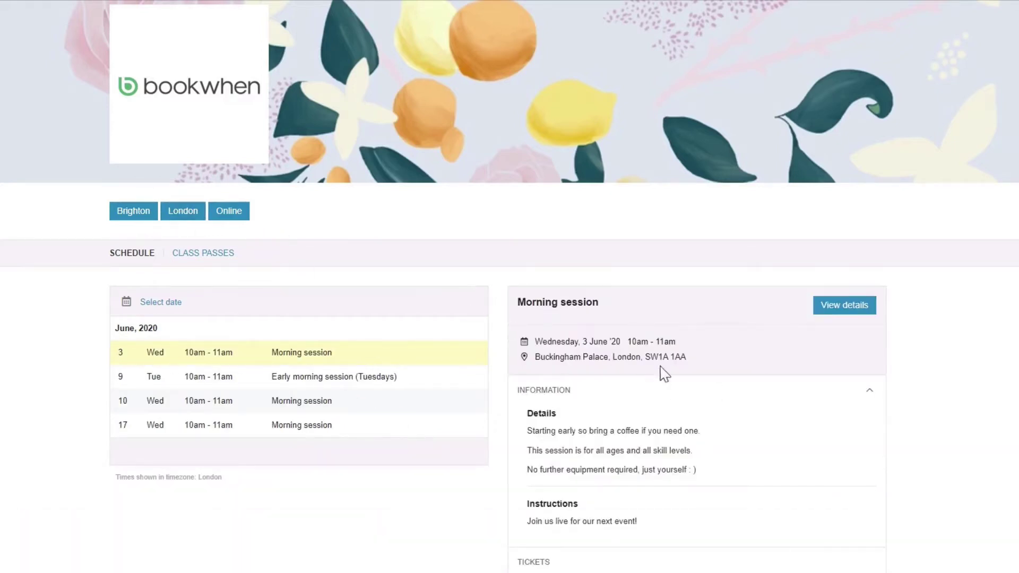
pyautogui.moveTo(694, 364); pyautogui.dragTo(537, 375)
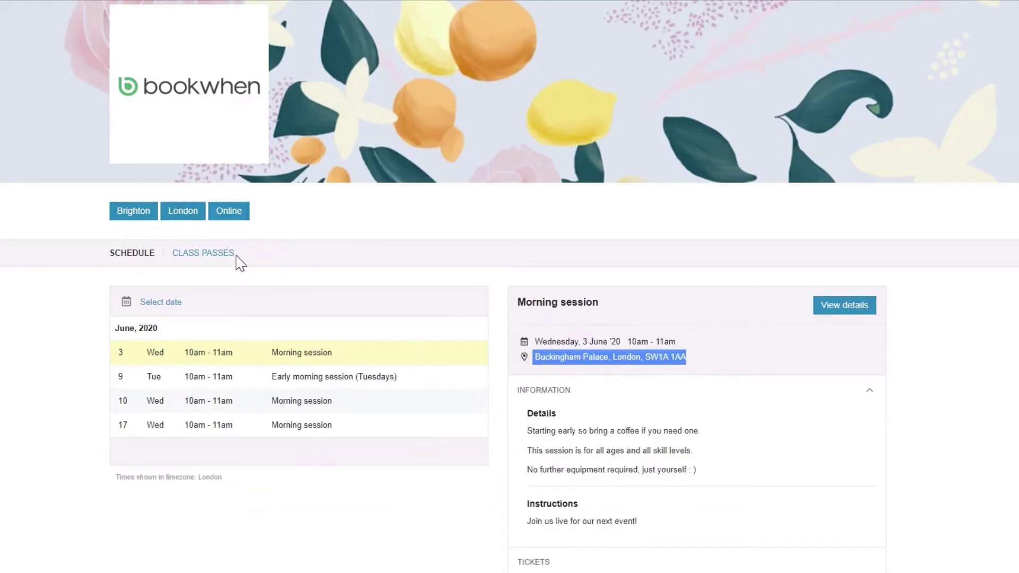
pyautogui.click(222, 223)
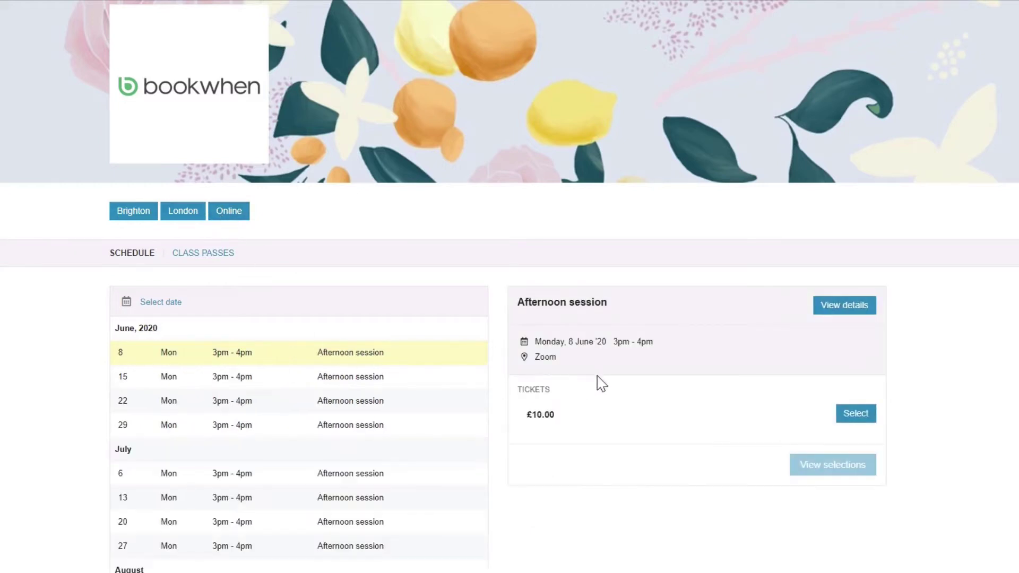
pyautogui.click(363, 401)
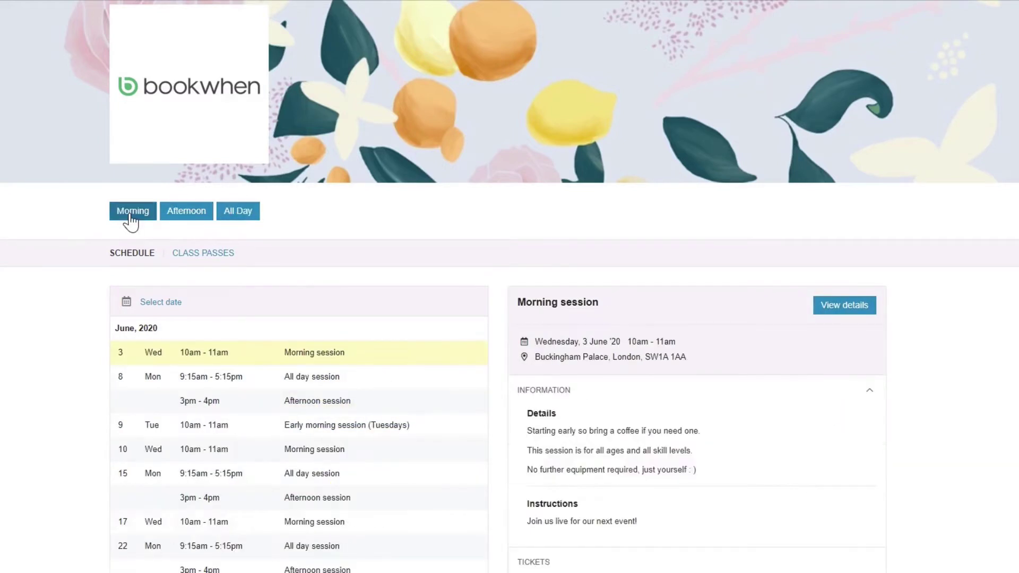
# Filter by Morning, Afternoon and All Day, then by two different instructors
pyautogui.click(129, 218)
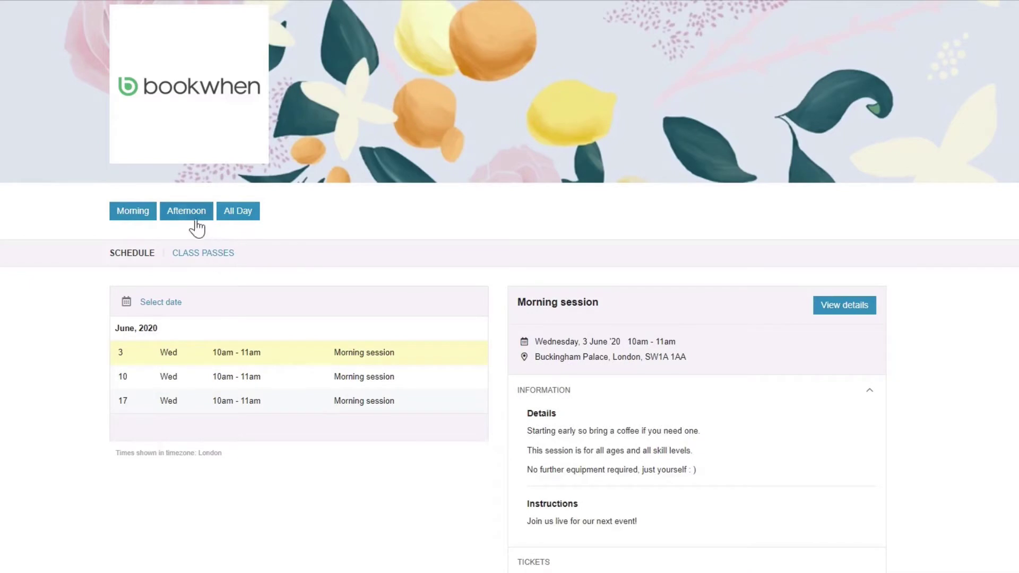
pyautogui.click(196, 222)
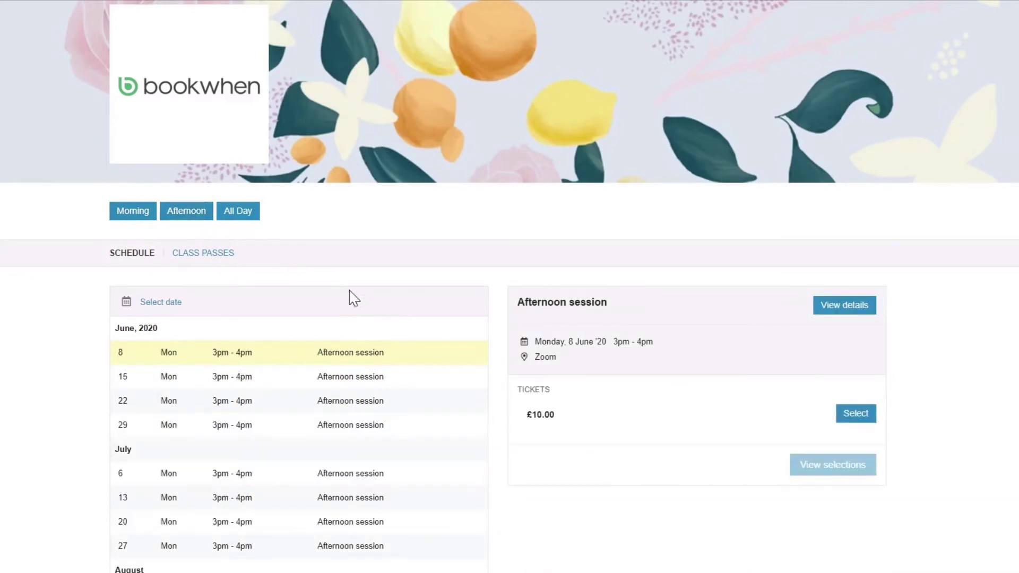
pyautogui.click(237, 218)
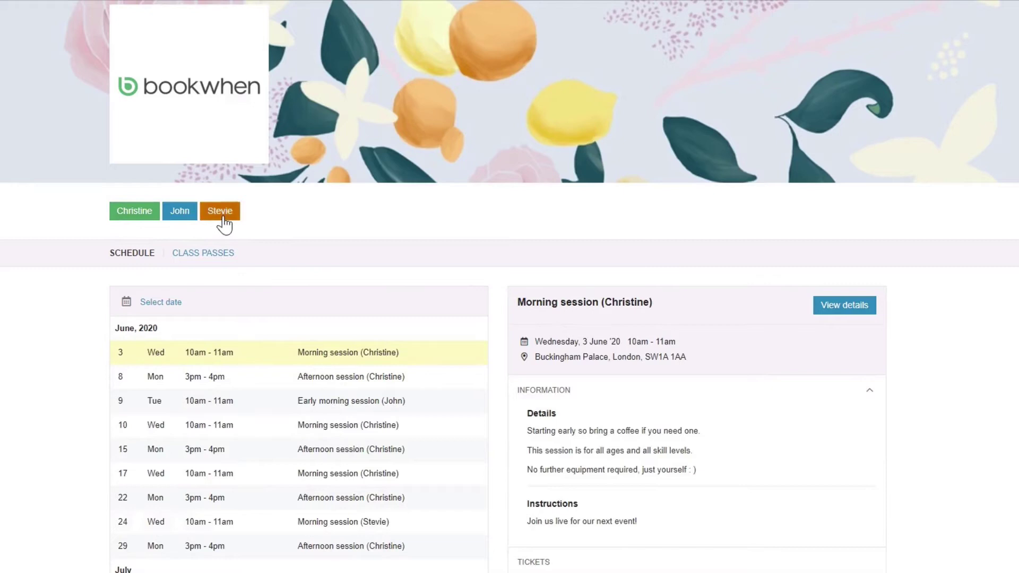
pyautogui.click(220, 212)
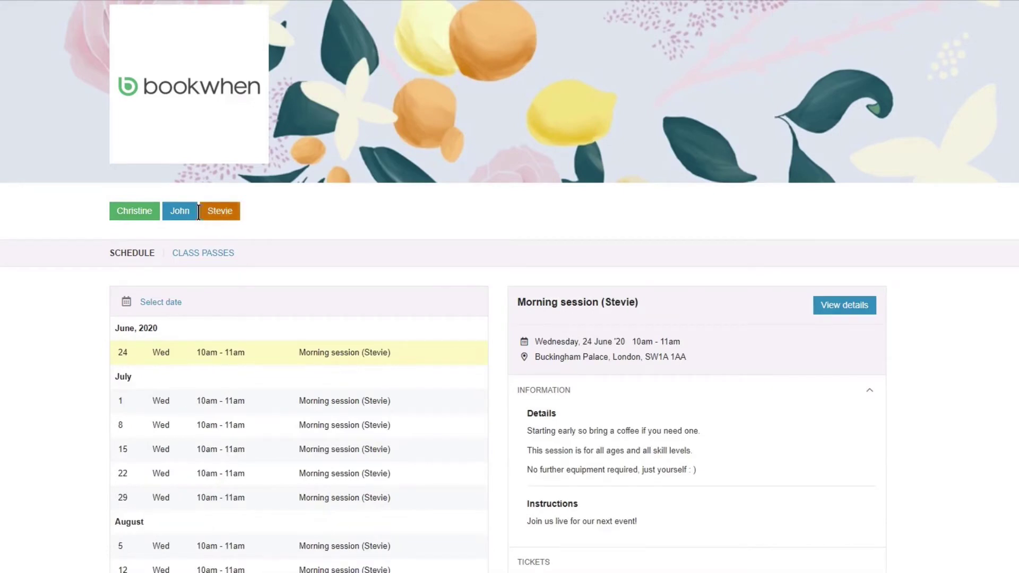
pyautogui.click(180, 215)
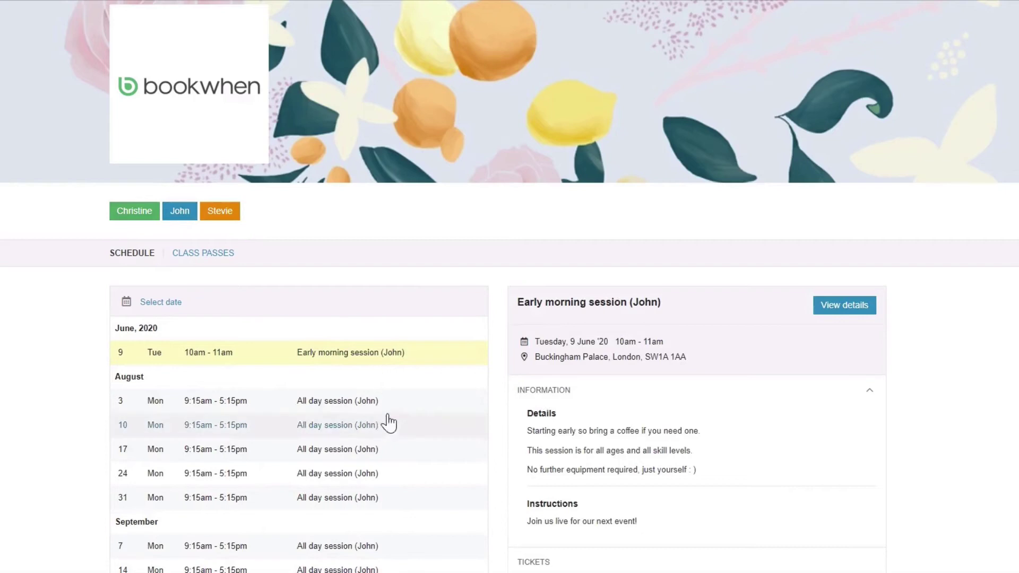
pyautogui.click(148, 213)
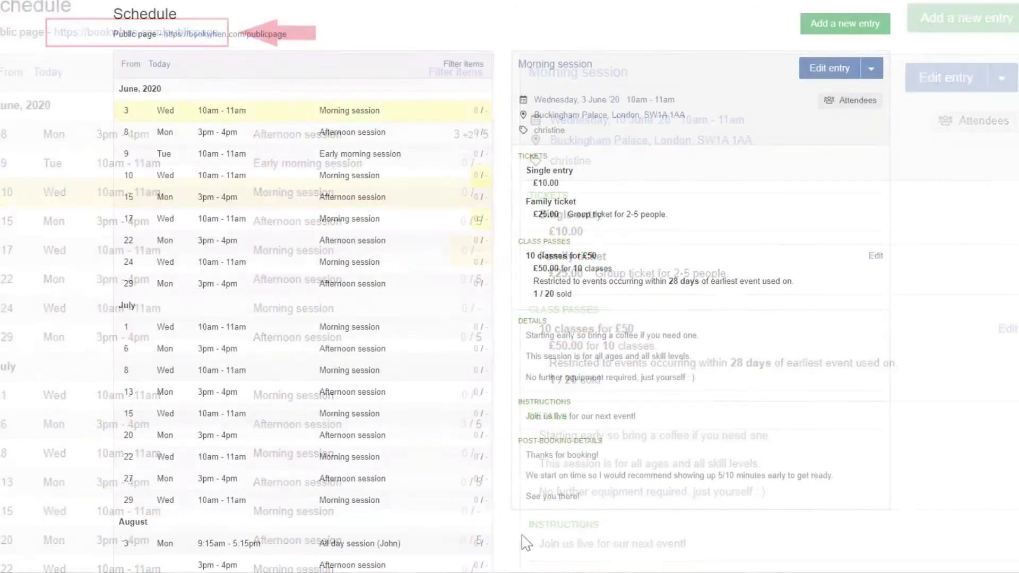
pyautogui.moveTo(211, 38); pyautogui.dragTo(287, 39)
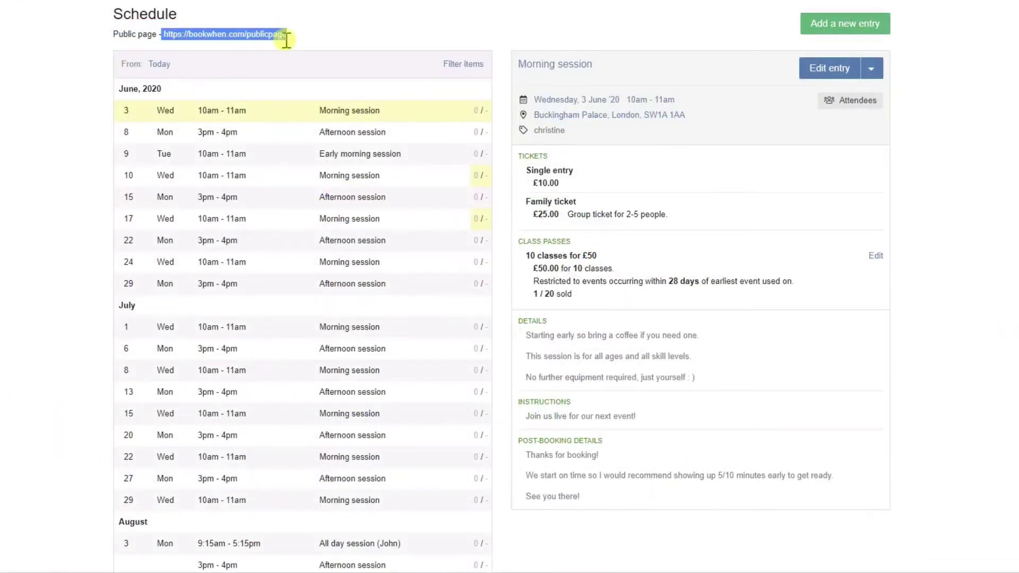
pyautogui.click(298, 49)
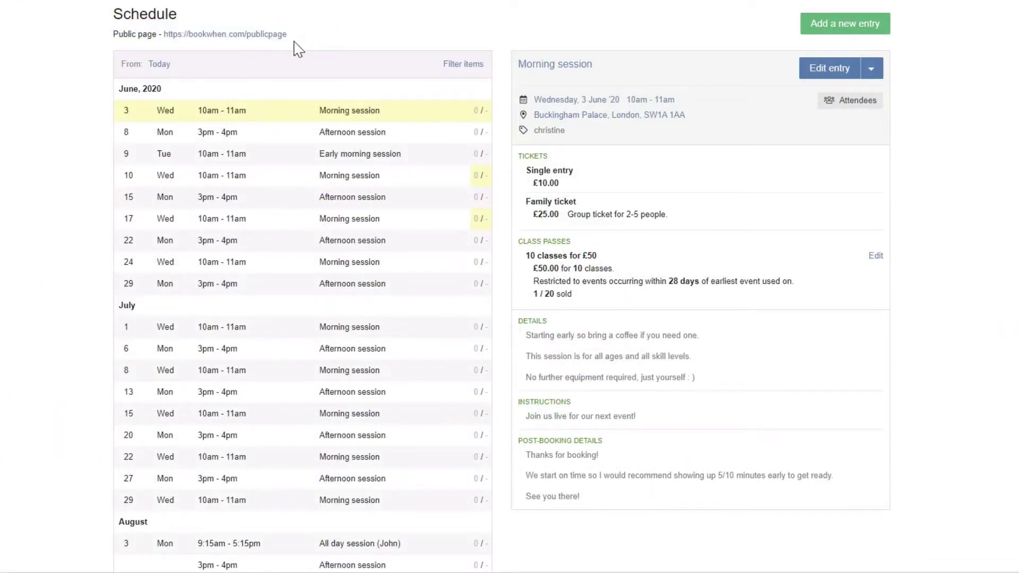
pyautogui.rightClick(267, 42)
pyautogui.click(317, 110)
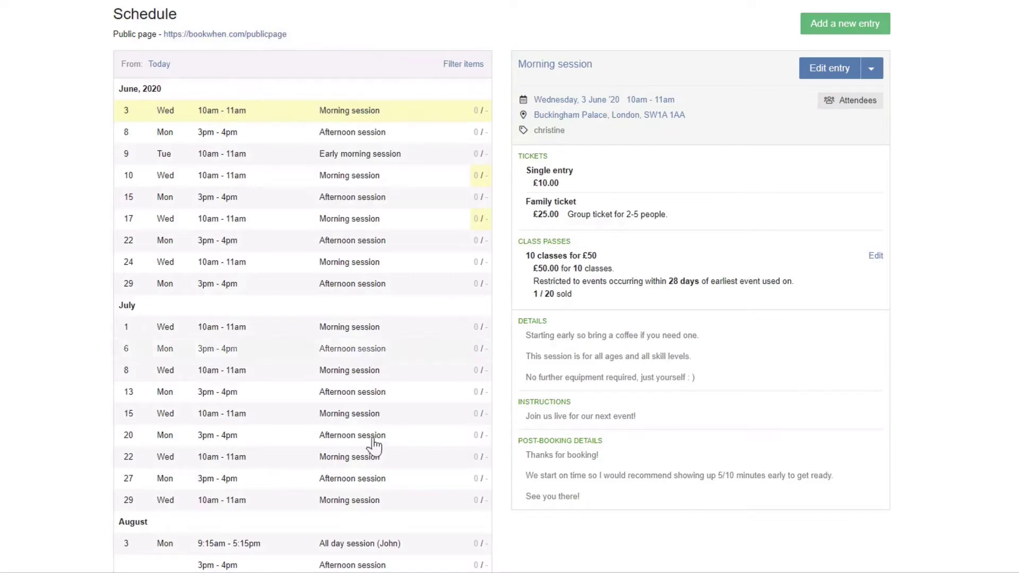
pyautogui.hotkey('ctrl', 'v')
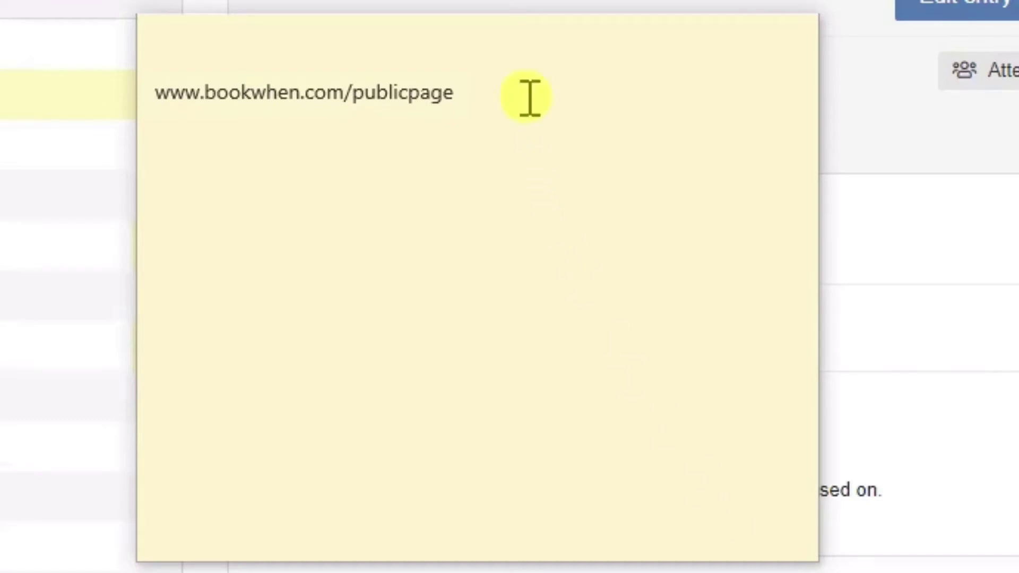
# Put the cursor right after the publicpage address in the sticky note
pyautogui.click(529, 98)
pyautogui.click(514, 97)
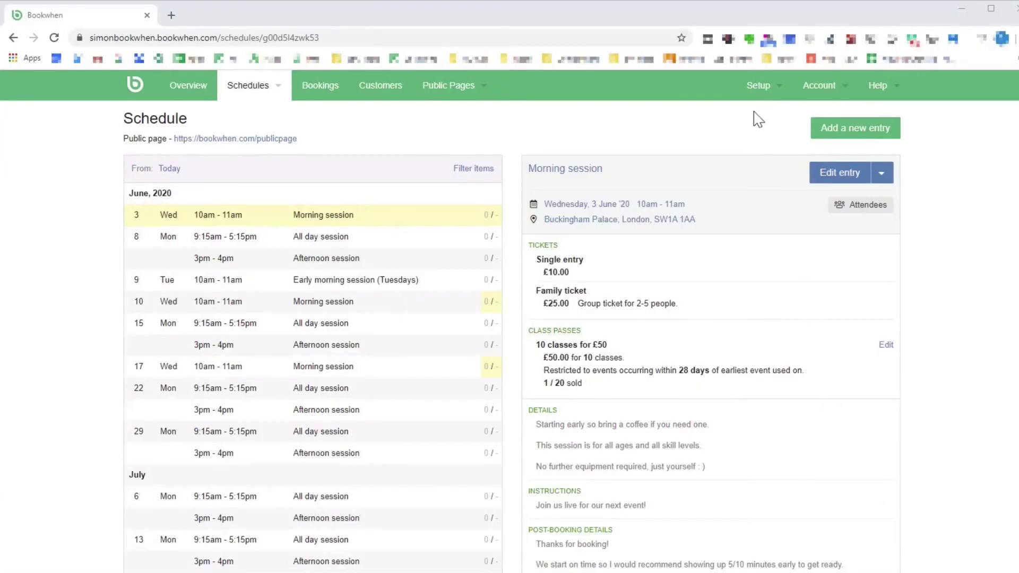
# Copy the Brighton Palace Pier location ID from its edit URL into the note after location=
pyautogui.click(758, 86)
pyautogui.click(757, 212)
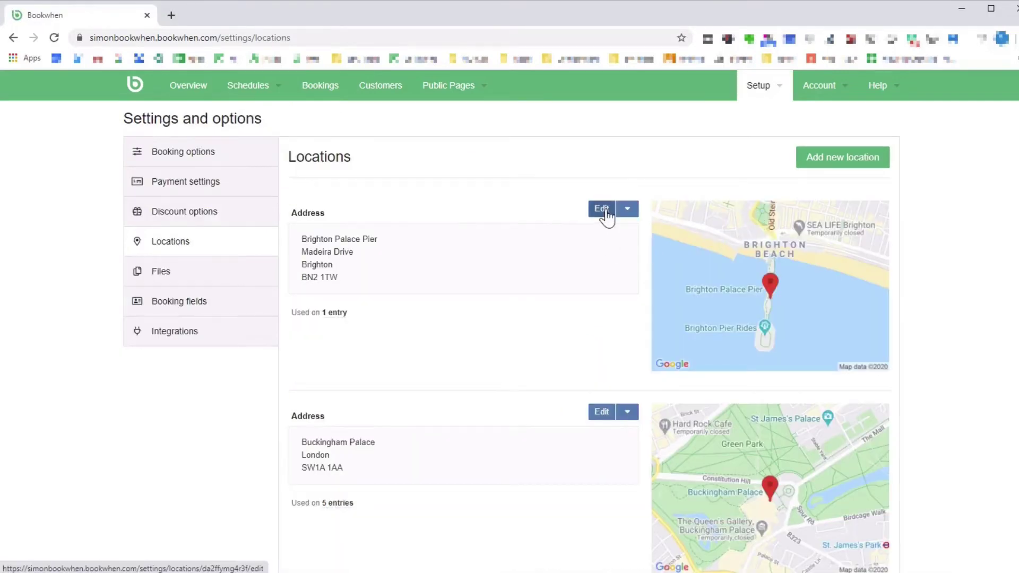
pyautogui.click(604, 210)
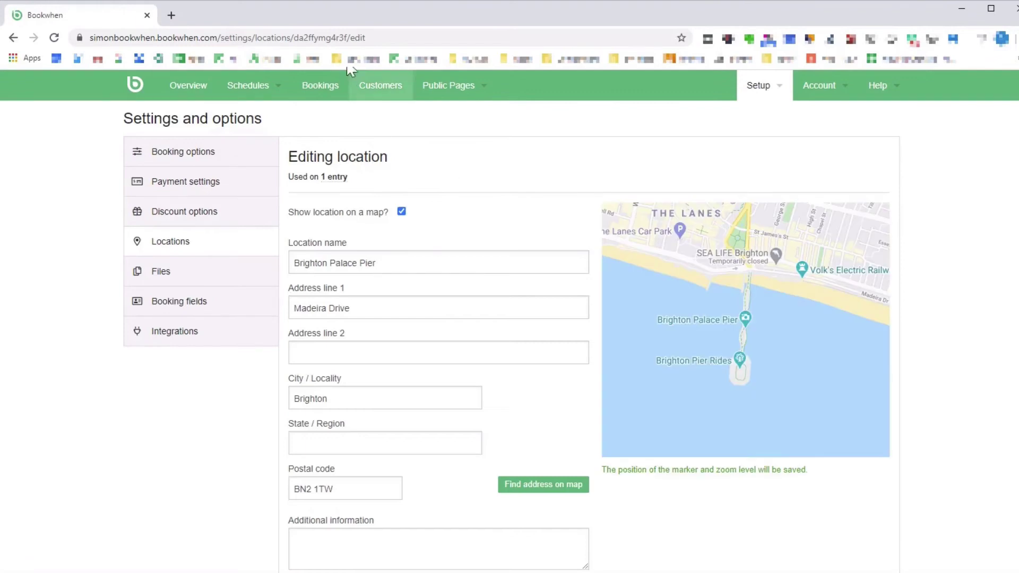
pyautogui.moveTo(348, 37); pyautogui.dragTo(294, 41)
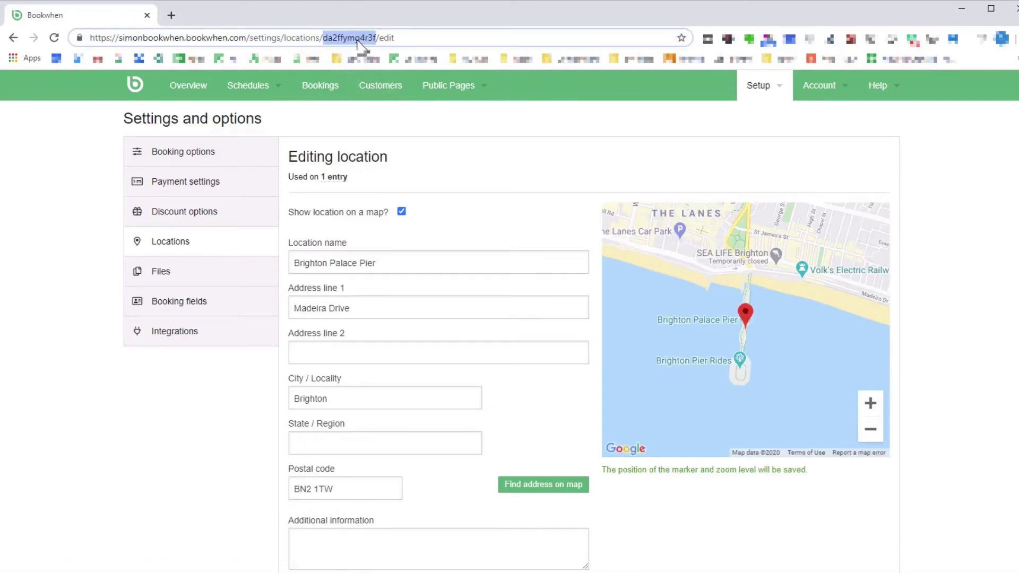
pyautogui.rightClick(357, 40)
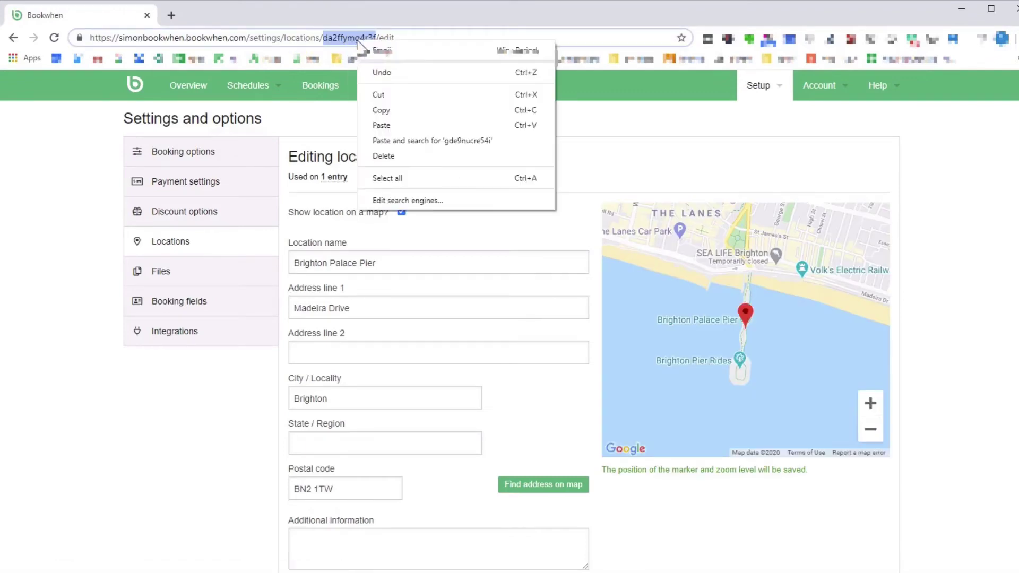
pyautogui.click(396, 110)
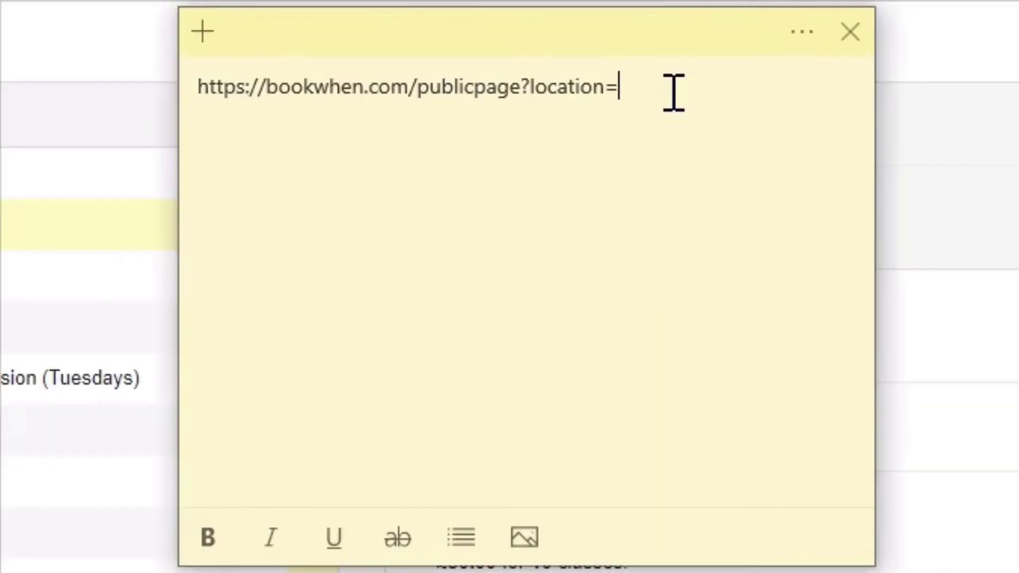
pyautogui.hotkey('ctrl', 'v')
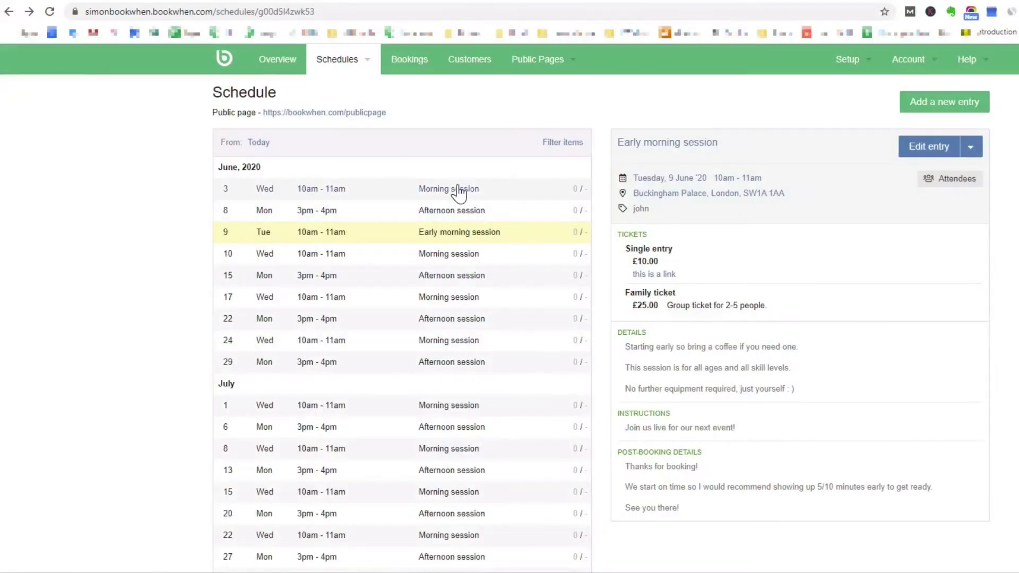
# Copy the 3 June Morning session's entry ID from its edit page URL
pyautogui.click(459, 192)
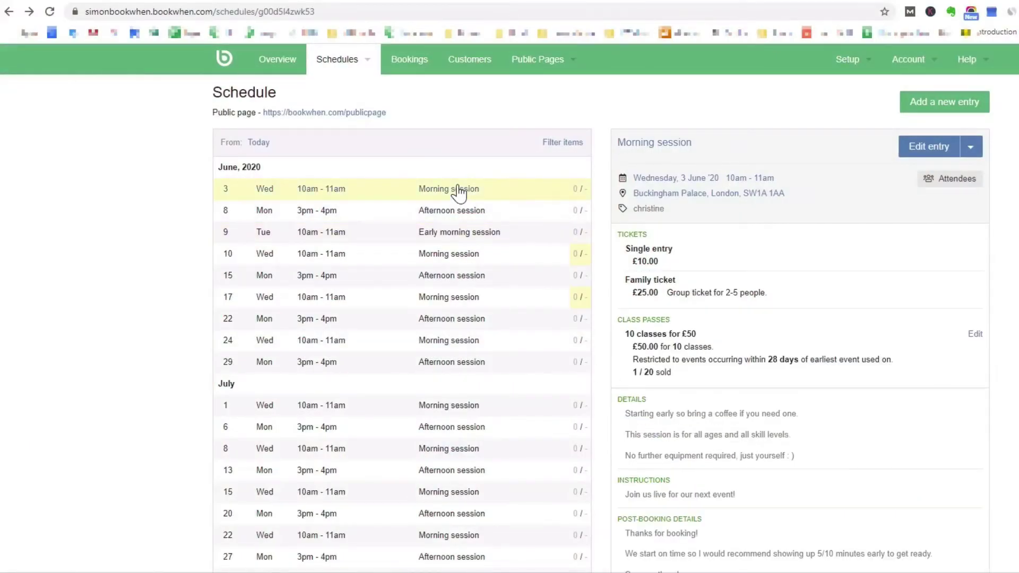
pyautogui.click(926, 148)
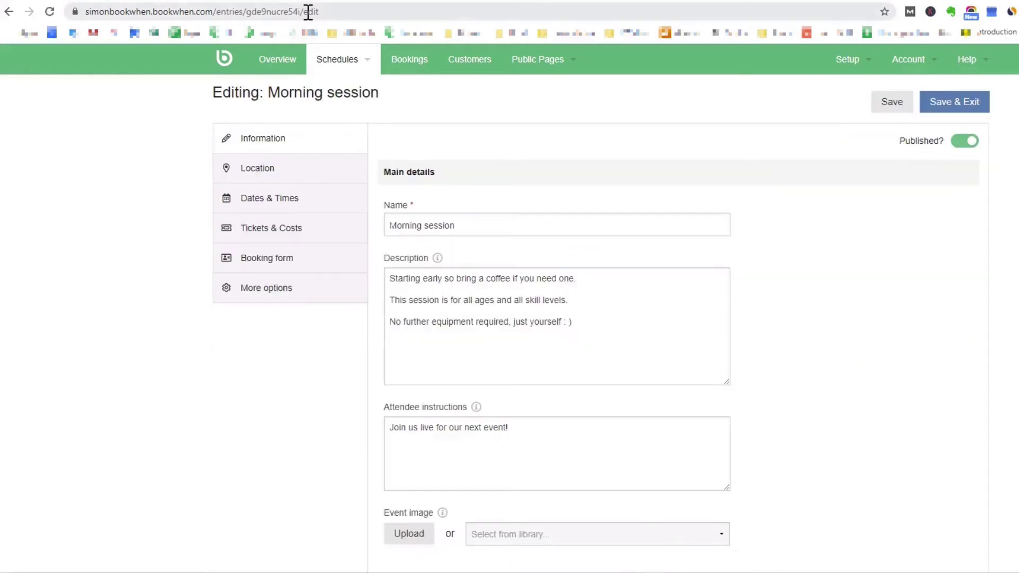
pyautogui.moveTo(302, 11); pyautogui.dragTo(247, 12)
pyautogui.rightClick(298, 11)
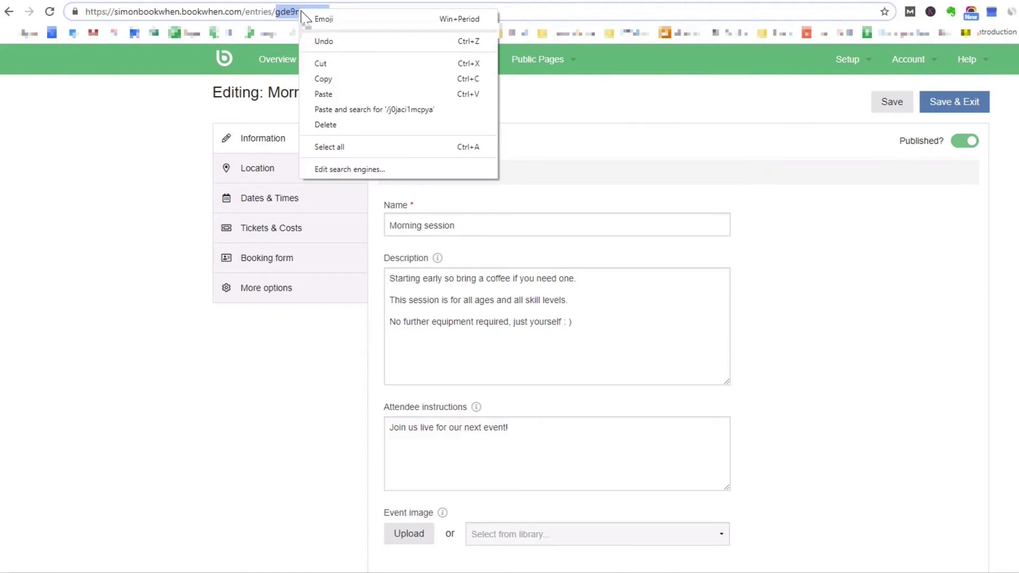
pyautogui.click(321, 79)
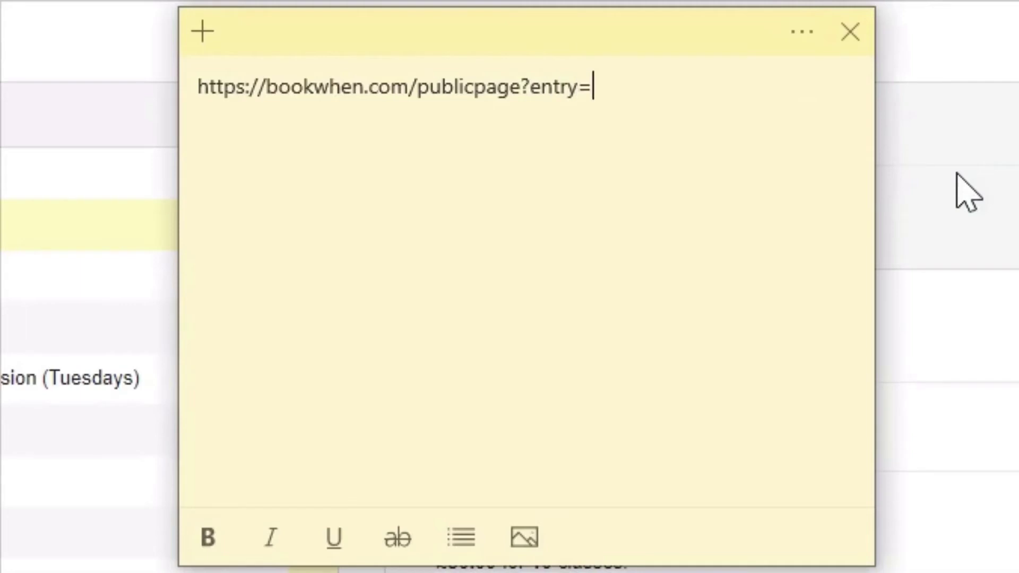
# Edit the note's link with the entry ID, a start parameter and tags=morning+attendee
pyautogui.hotkey('ctrl', 'v')
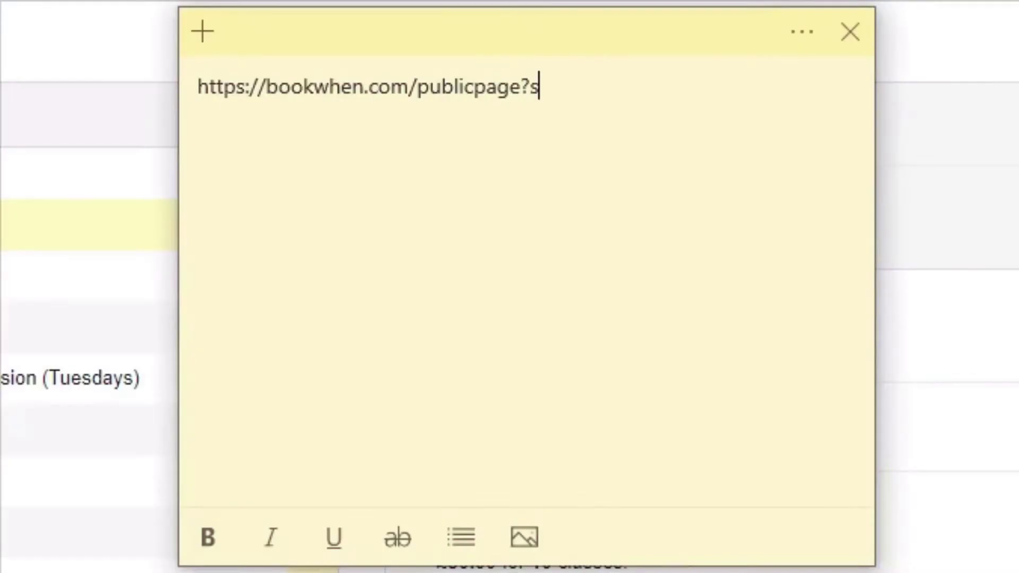
pyautogui.write('tart')
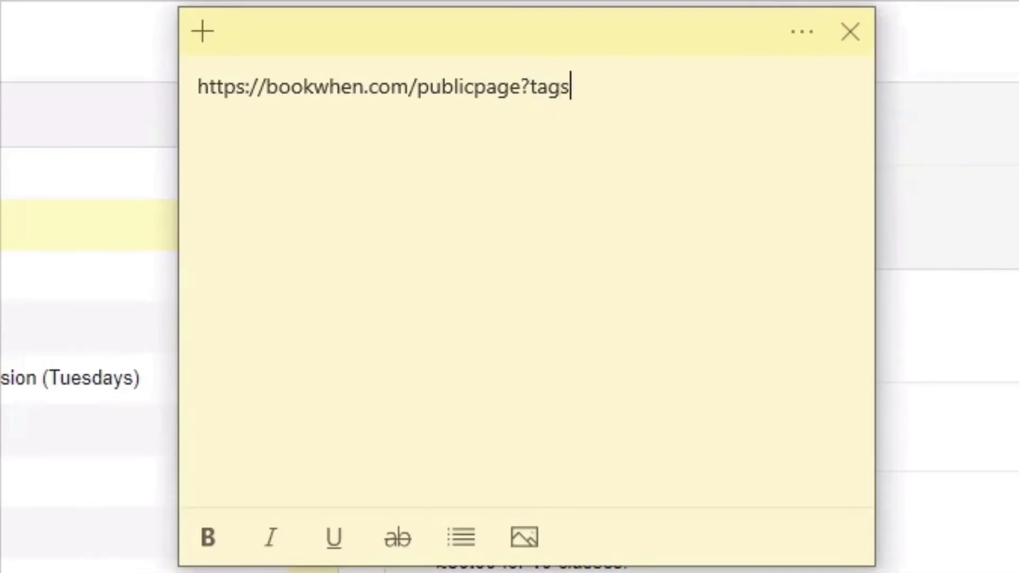
pyautogui.write('mo')
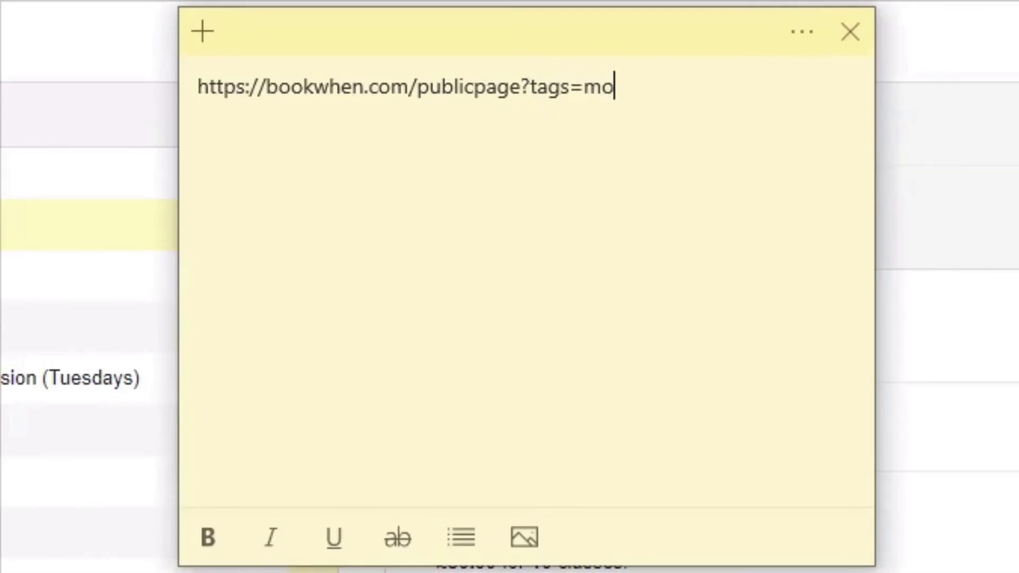
pyautogui.write('rning')
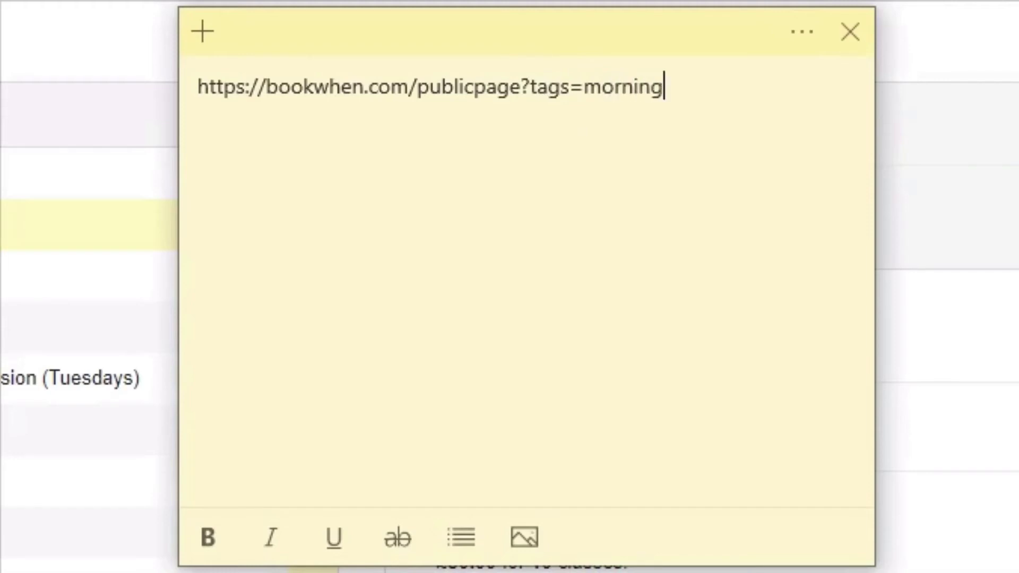
pyautogui.write('+attendee')
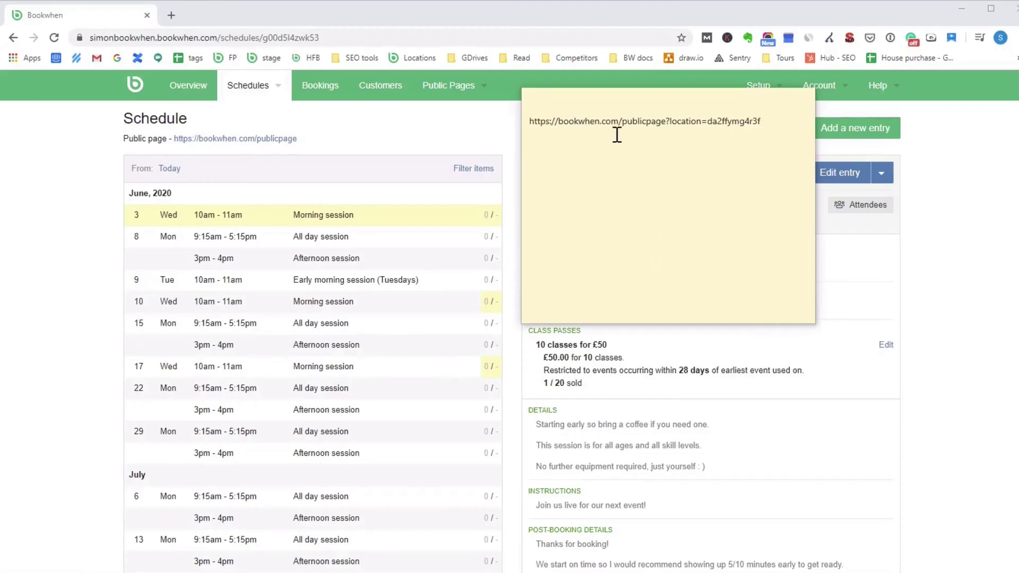
# Load the location-filtered public page link from the sticky note in Chrome
pyautogui.click(621, 126)
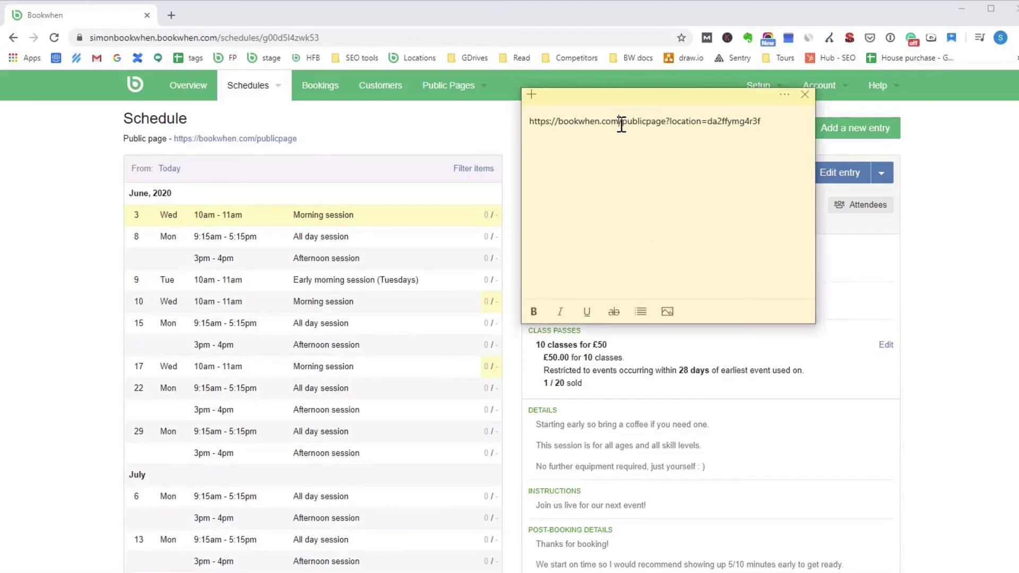
pyautogui.hotkey('ctrl', 'a')
pyautogui.rightClick(621, 125)
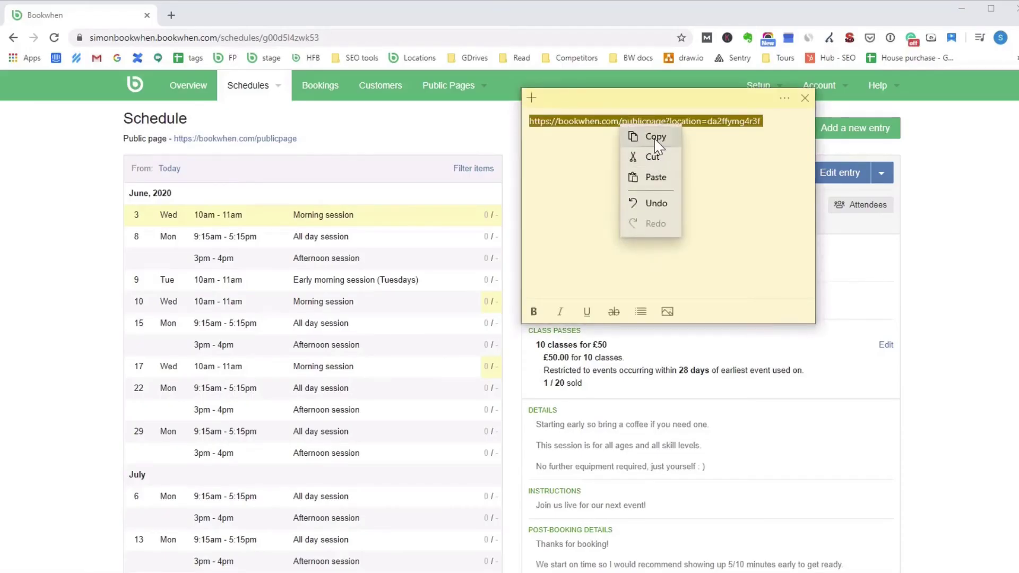
pyautogui.click(656, 138)
pyautogui.click(139, 36)
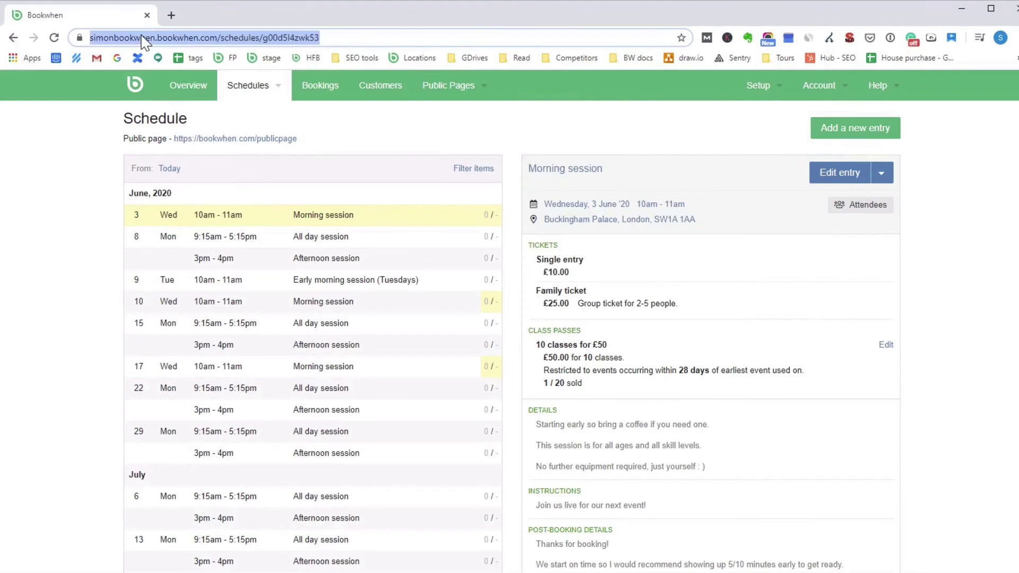
pyautogui.hotkey('ctrl', 'v')
pyautogui.press('Return')
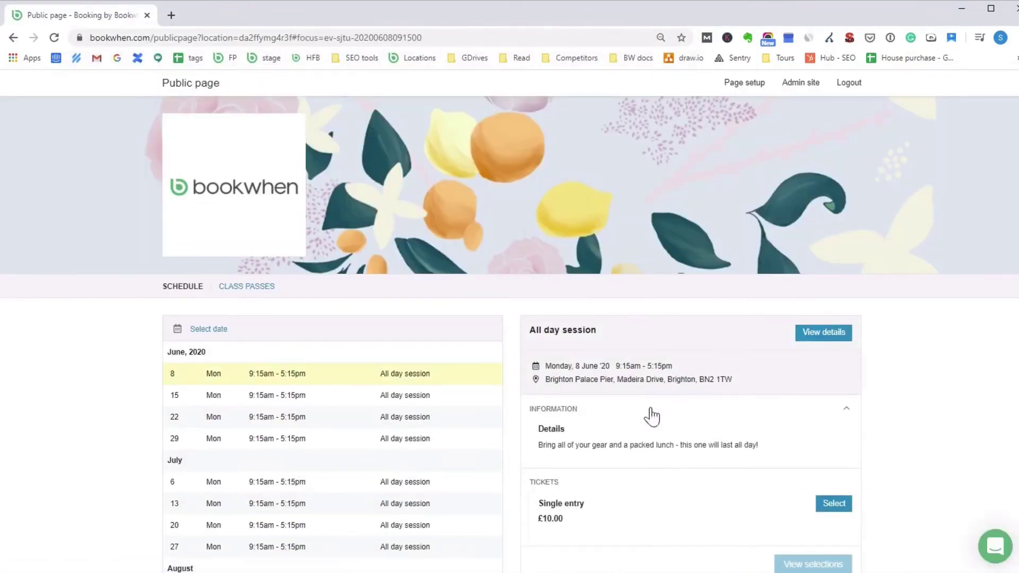
# Check the 15 and 22 June all-day sessions are at the Brighton venue
pyautogui.click(427, 399)
pyautogui.click(426, 422)
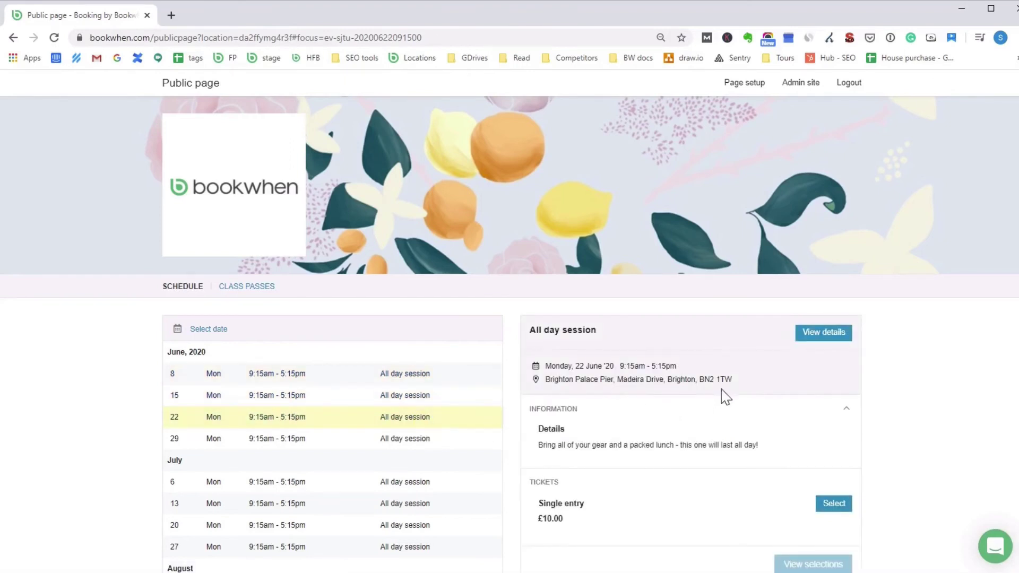
pyautogui.moveTo(742, 379); pyautogui.dragTo(547, 382)
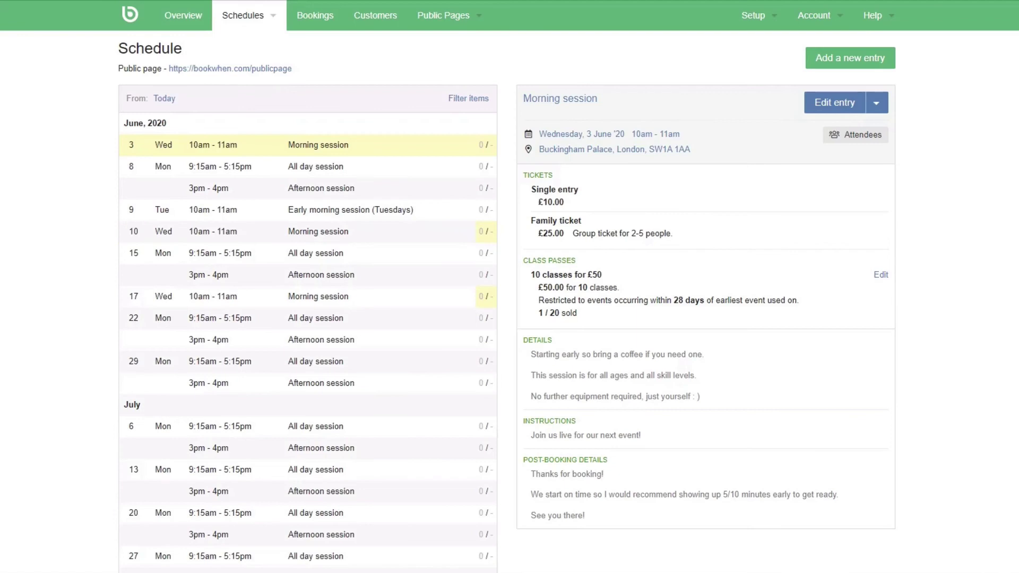
# Go to Public Pages > Schedule > Page setup and click into General information
pyautogui.click(443, 14)
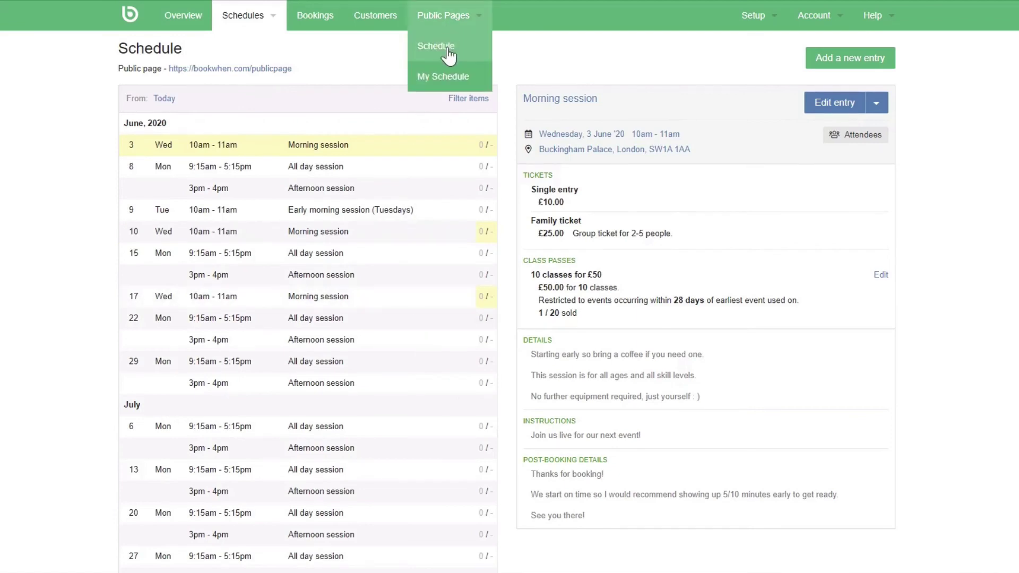
pyautogui.click(449, 51)
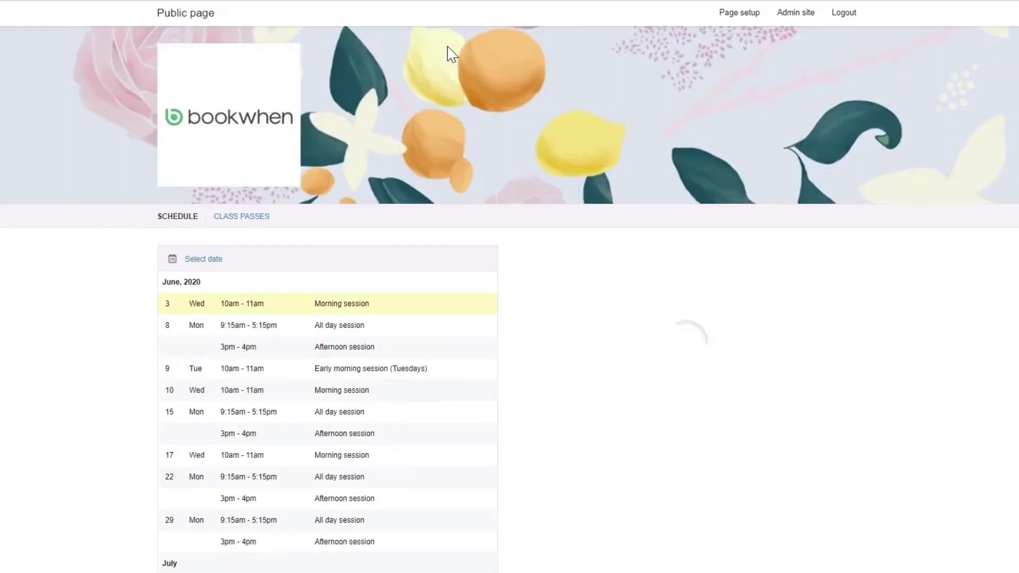
pyautogui.click(743, 18)
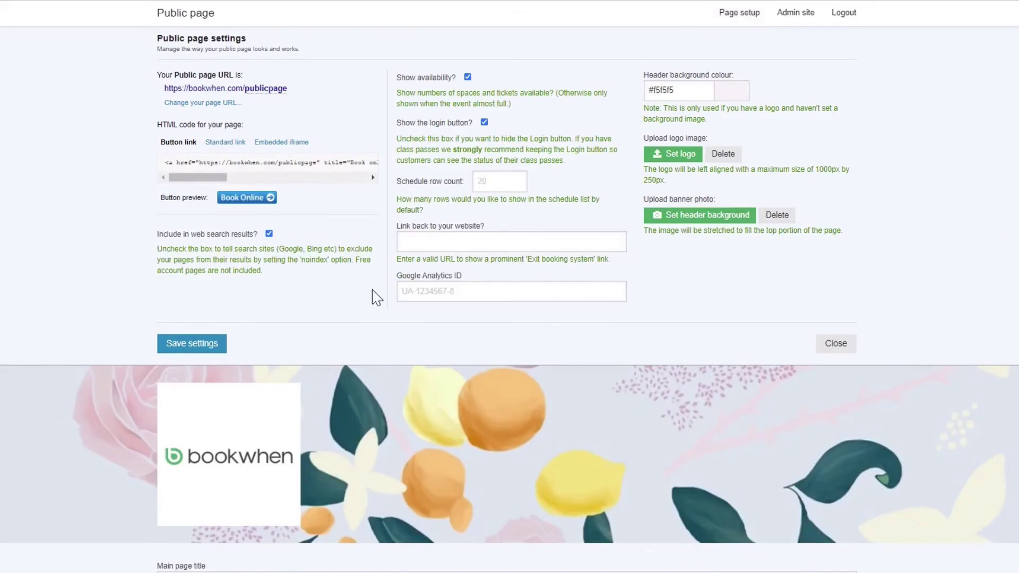
pyautogui.scroll(-4, 375, 296)
pyautogui.scroll(-1, 375, 288)
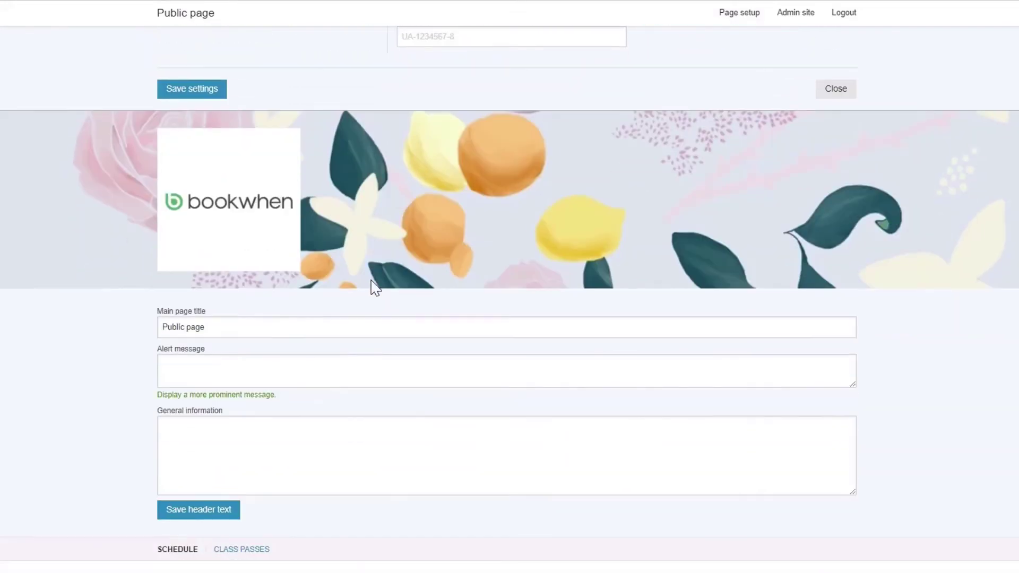
pyautogui.click(194, 433)
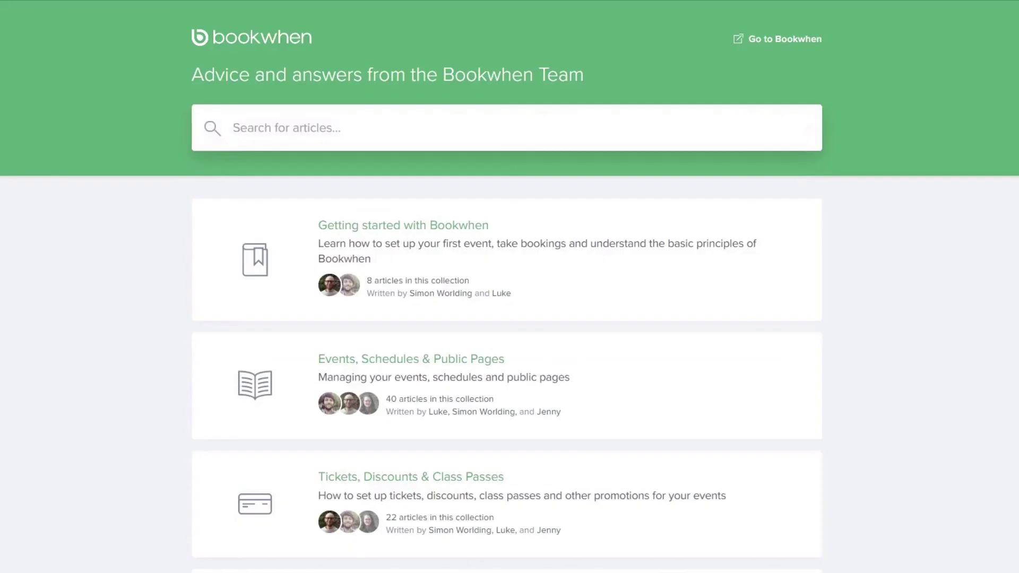
# Search help for 'filter' and copy the button code from 'Adding filter buttons to your public page'
pyautogui.write('filter')
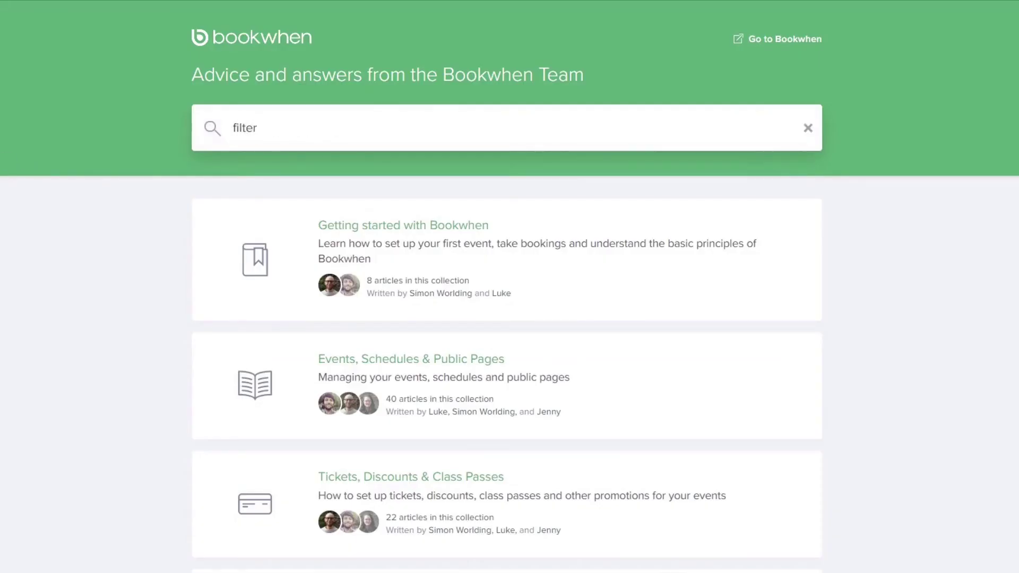
pyautogui.scroll(-5, 346, 480)
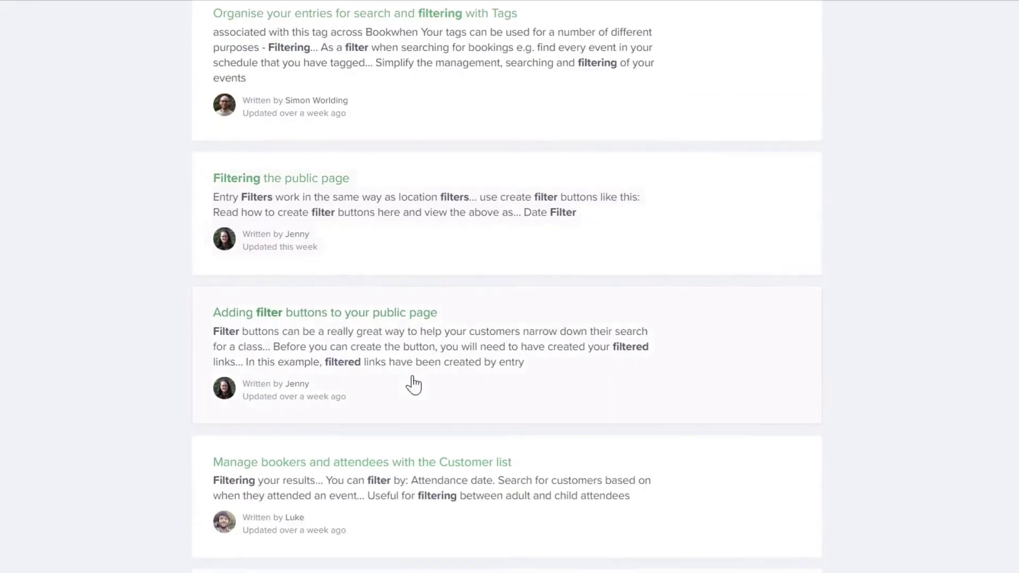
pyautogui.click(381, 317)
pyautogui.scroll(-10, 434, 245)
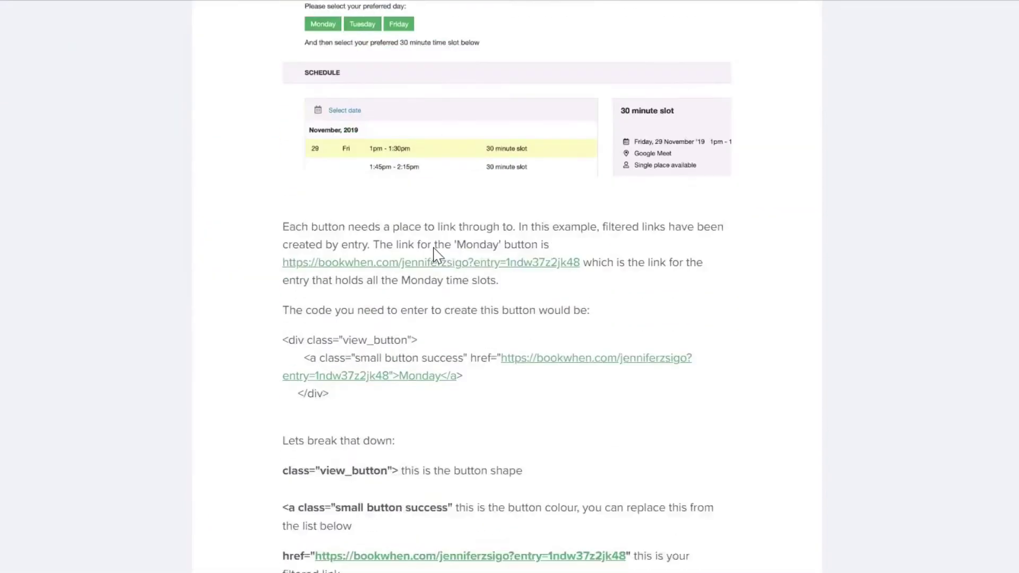
pyautogui.scroll(-2, 434, 255)
pyautogui.moveTo(345, 317); pyautogui.dragTo(279, 261)
pyautogui.rightClick(346, 272)
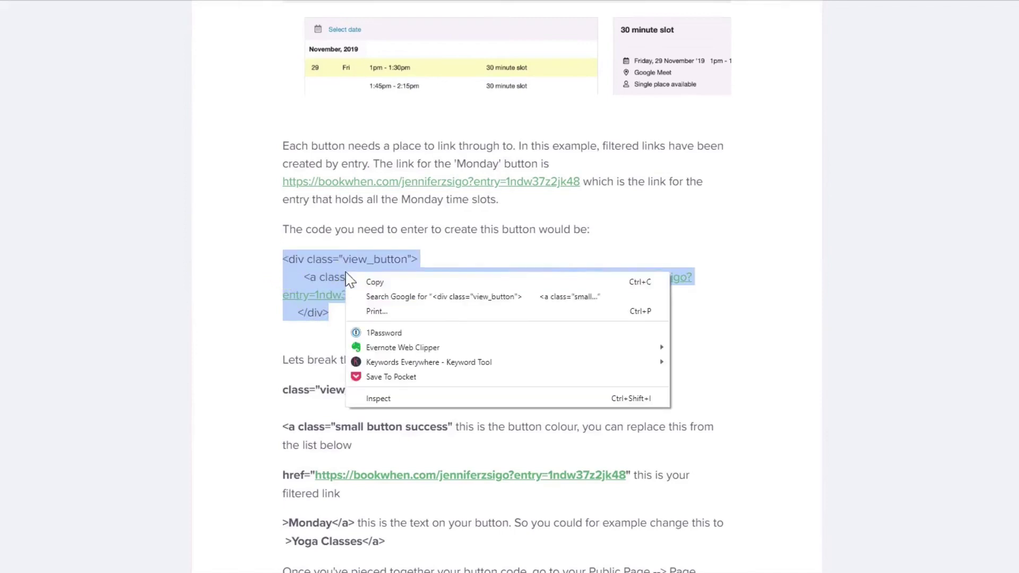
pyautogui.click(403, 282)
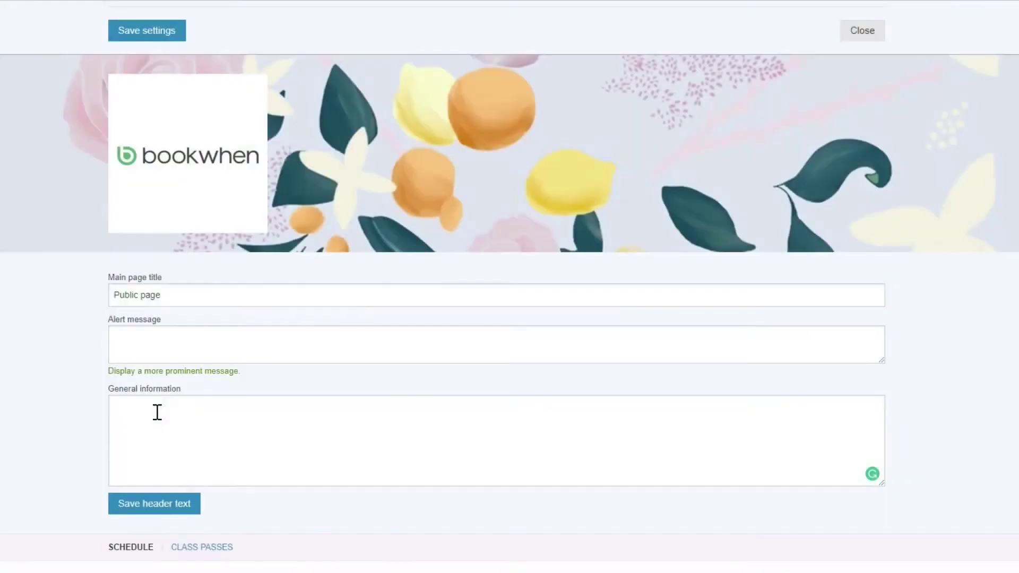
# Paste the example button code into General information and remove the 'success' class
pyautogui.click(157, 412)
pyautogui.hotkey('ctrl', 'v')
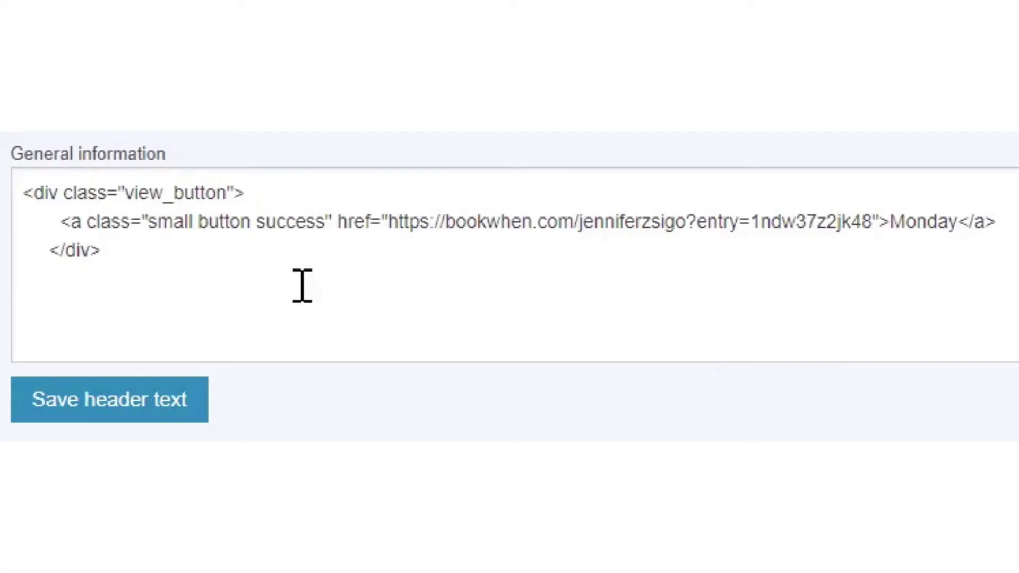
pyautogui.moveTo(335, 221); pyautogui.dragTo(60, 232)
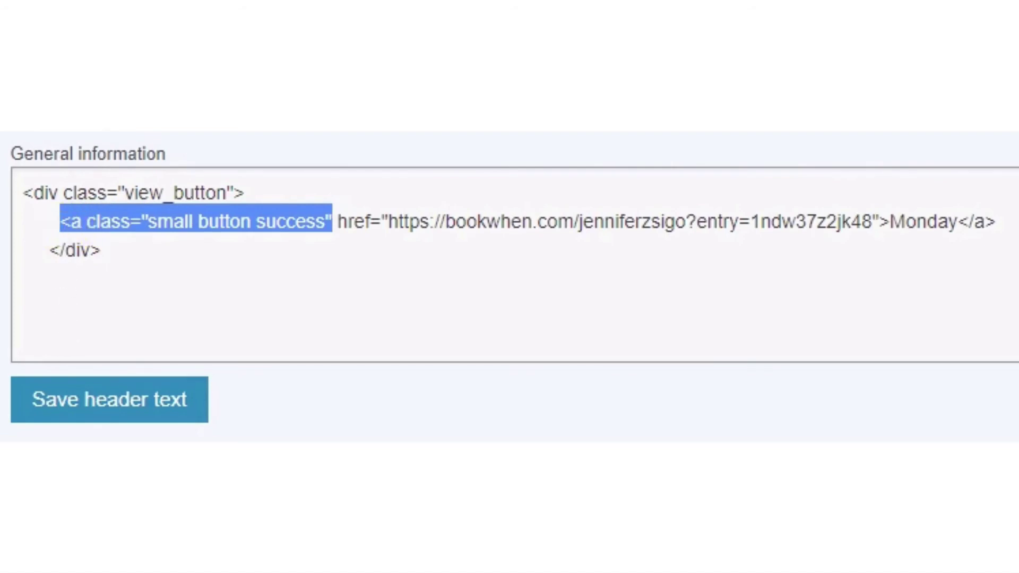
pyautogui.hotkey('ctrl', 'v')
pyautogui.press('Return')
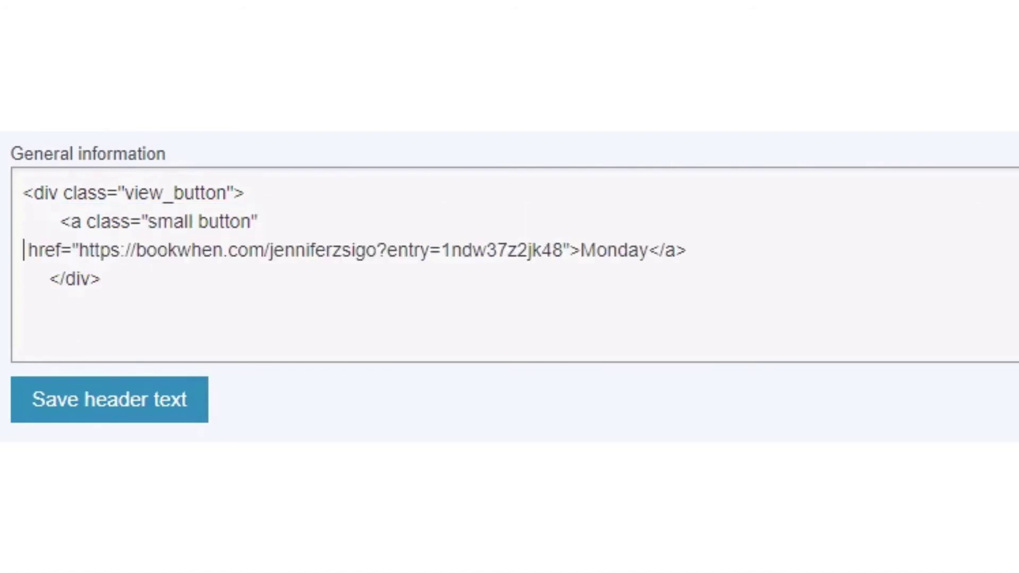
pyautogui.press('BackSpace')
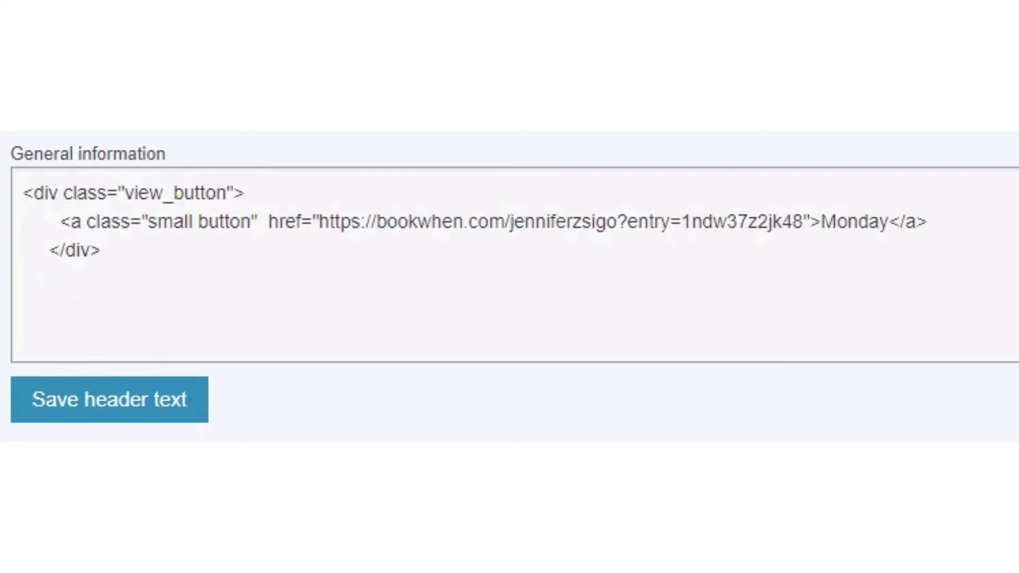
pyautogui.press('BackSpace')
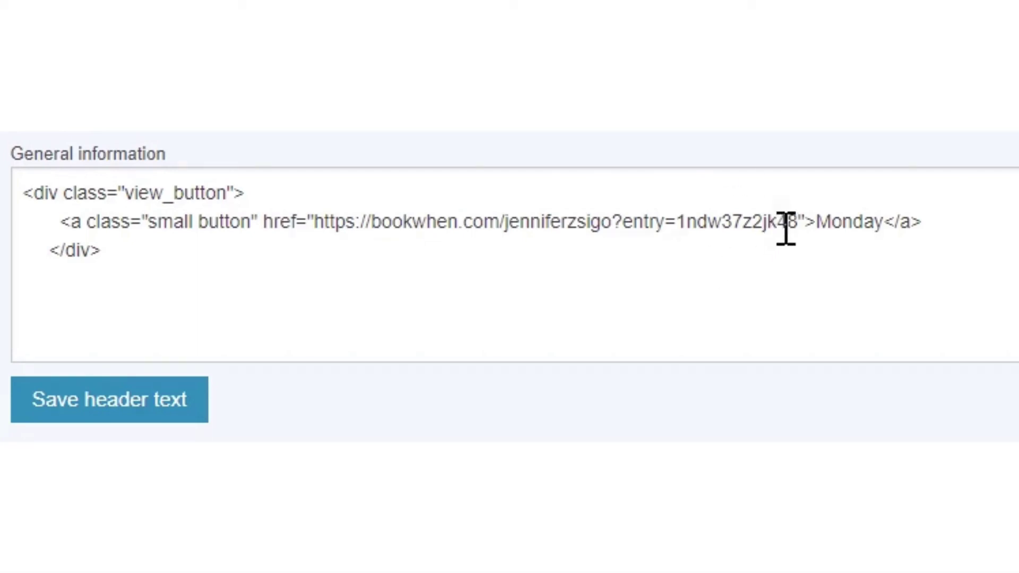
# Point the button's href to publicpage?location=da2ffymg4r3f and relabel it 'Brighton'
pyautogui.moveTo(799, 220); pyautogui.dragTo(321, 210)
pyautogui.hotkey('ctrl', 'v')
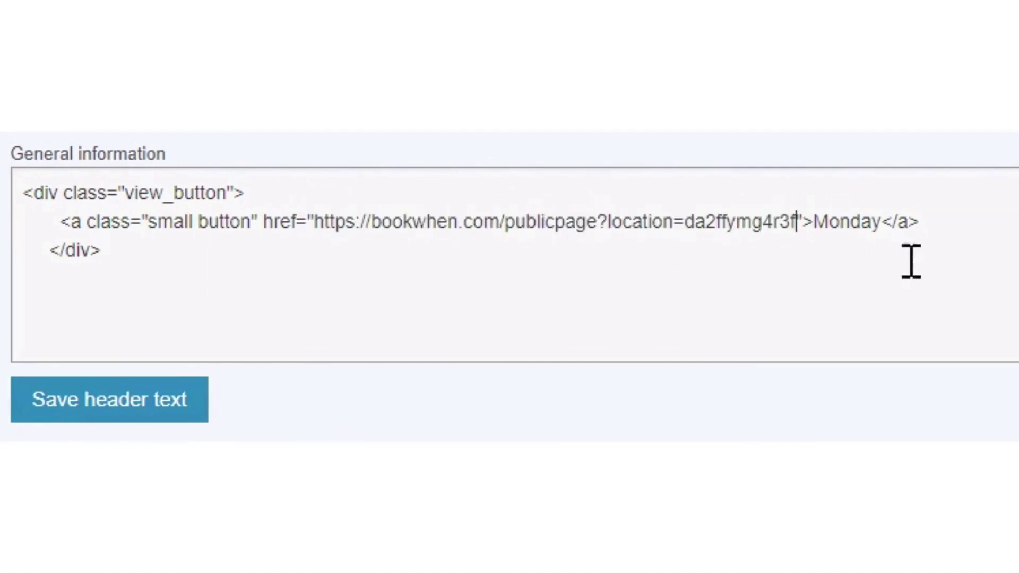
pyautogui.click(883, 222)
pyautogui.press('BackSpace')
pyautogui.press('BackSpace')
pyautogui.press('BackSpace')
pyautogui.press('BackSpace')
pyautogui.press('BackSpace')
pyautogui.press('BackSpace')
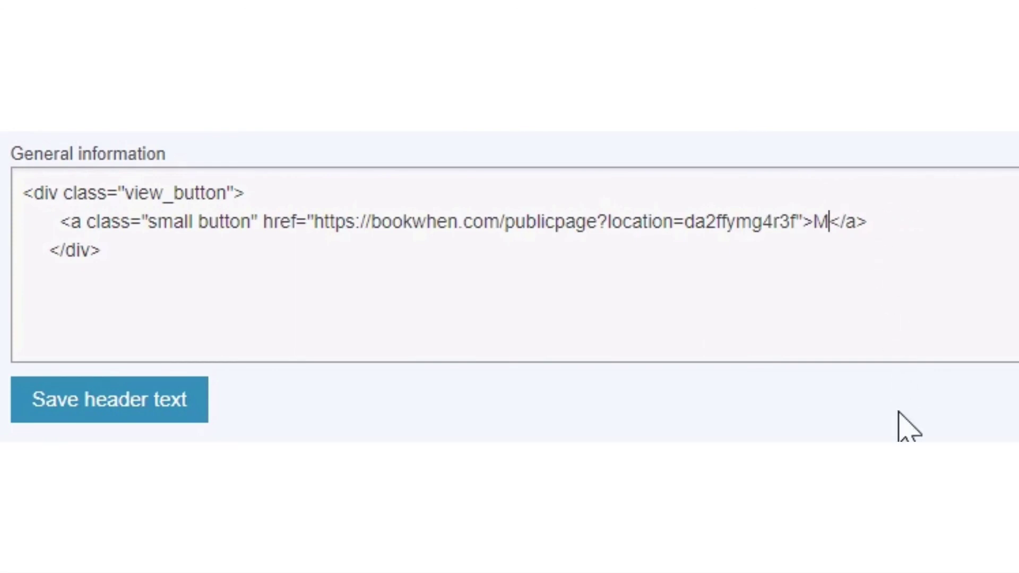
pyautogui.write('B')
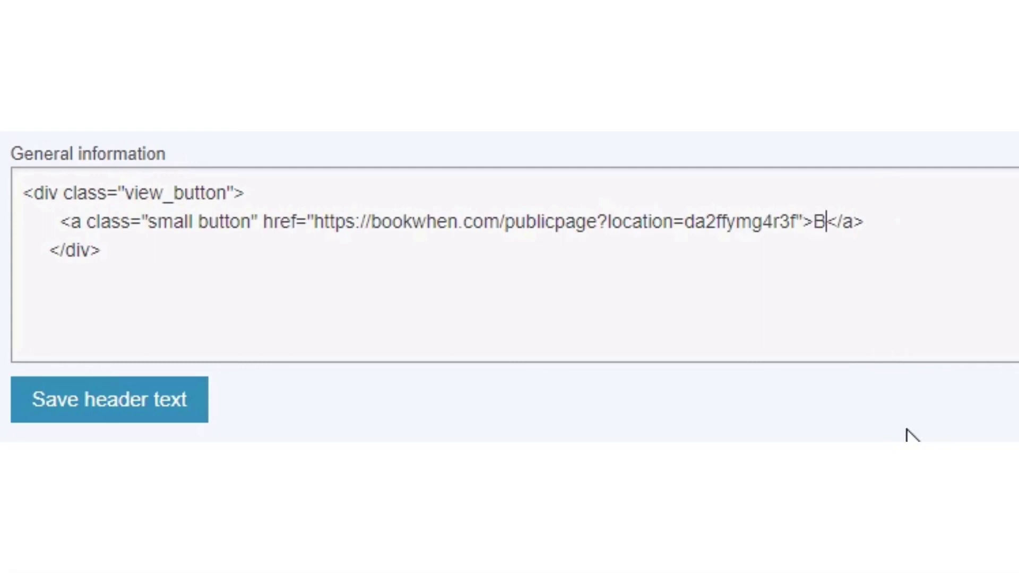
pyautogui.write('righton')
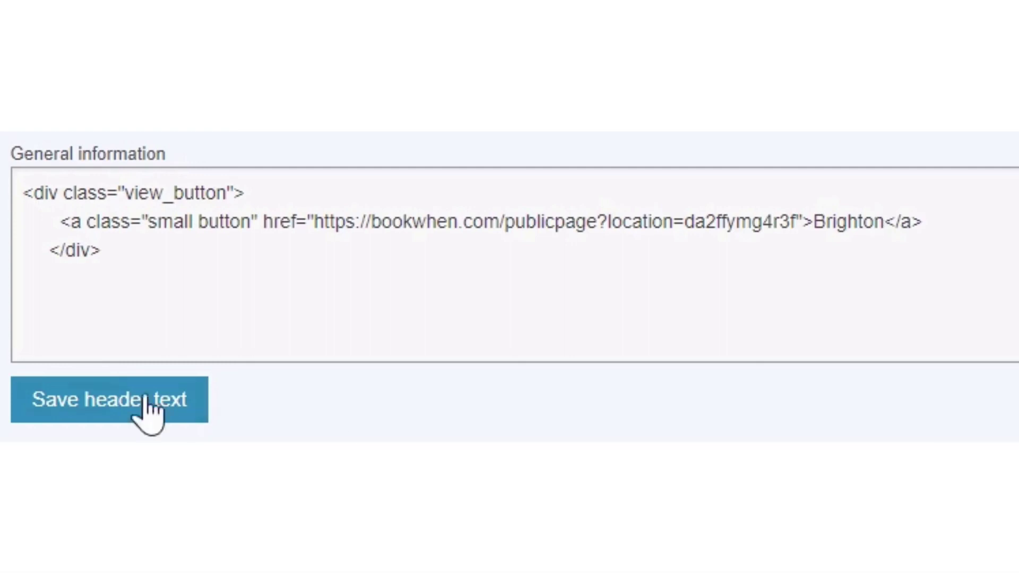
# Save the header text and test the Brighton button, checking the 15 June session's address
pyautogui.click(114, 414)
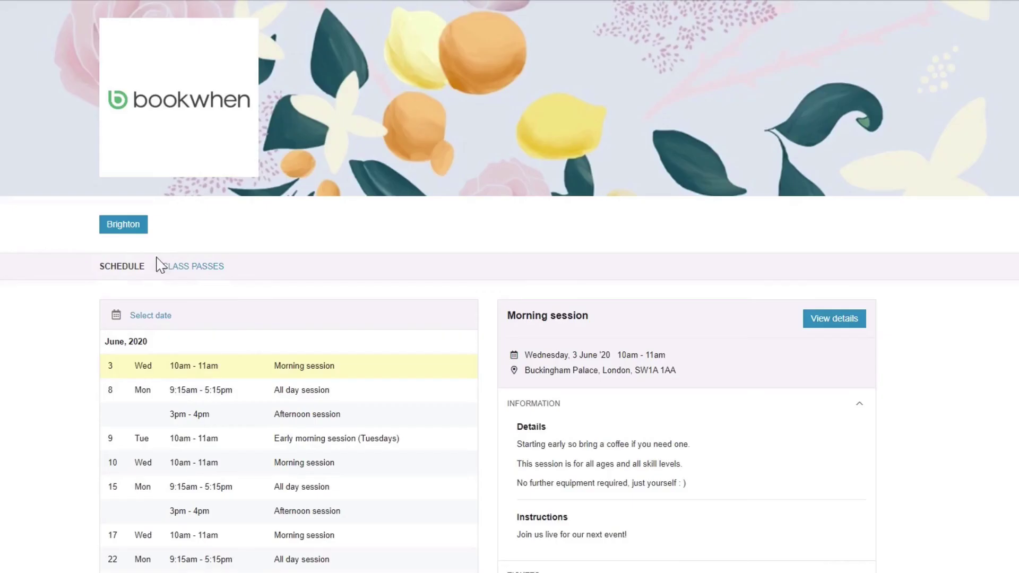
pyautogui.click(132, 225)
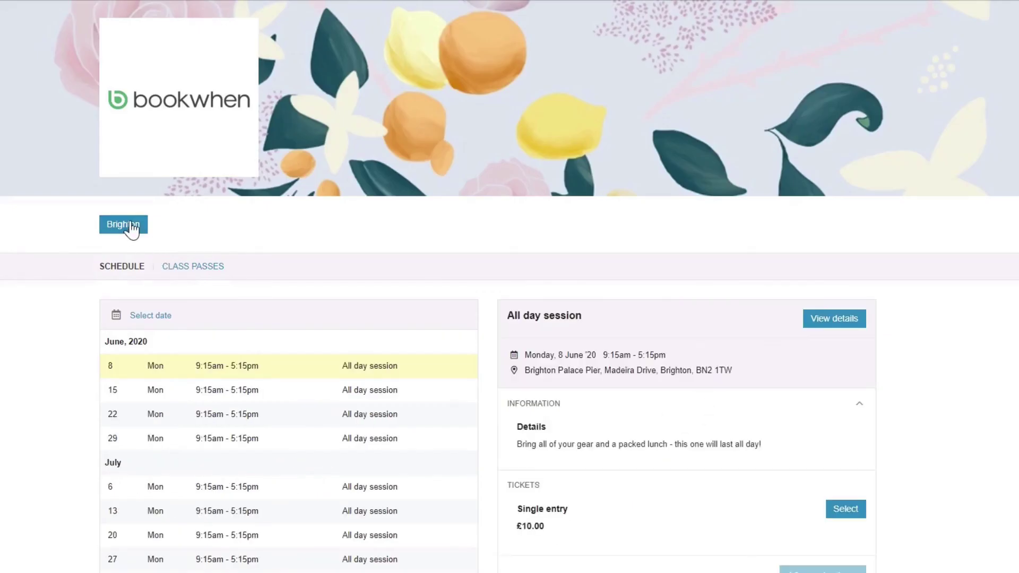
pyautogui.click(417, 391)
pyautogui.moveTo(732, 371); pyautogui.dragTo(517, 371)
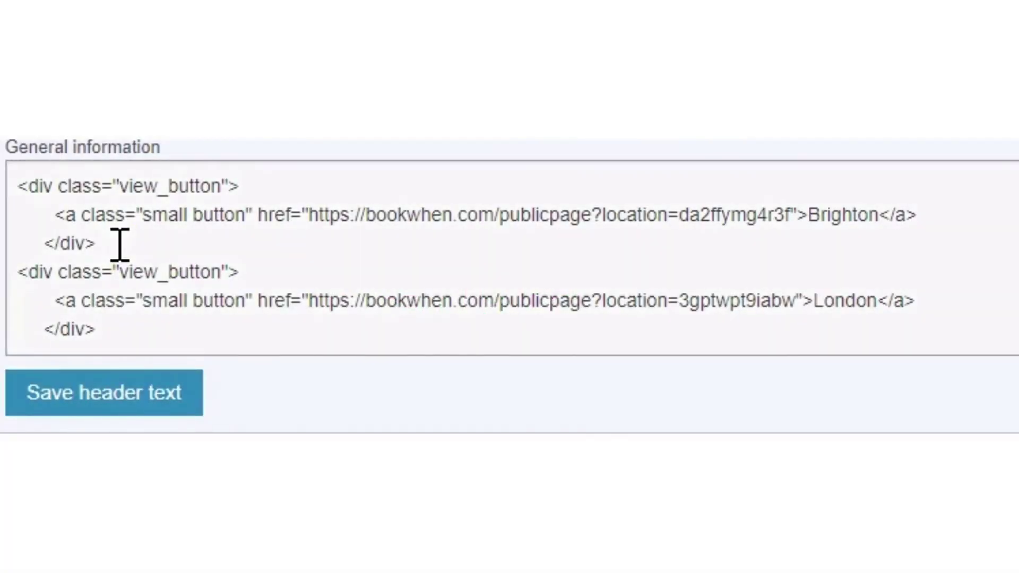
# Add a closing </p> line after the Brighton button block in the General information code
pyautogui.press('Return')
pyautogui.write('</p>')
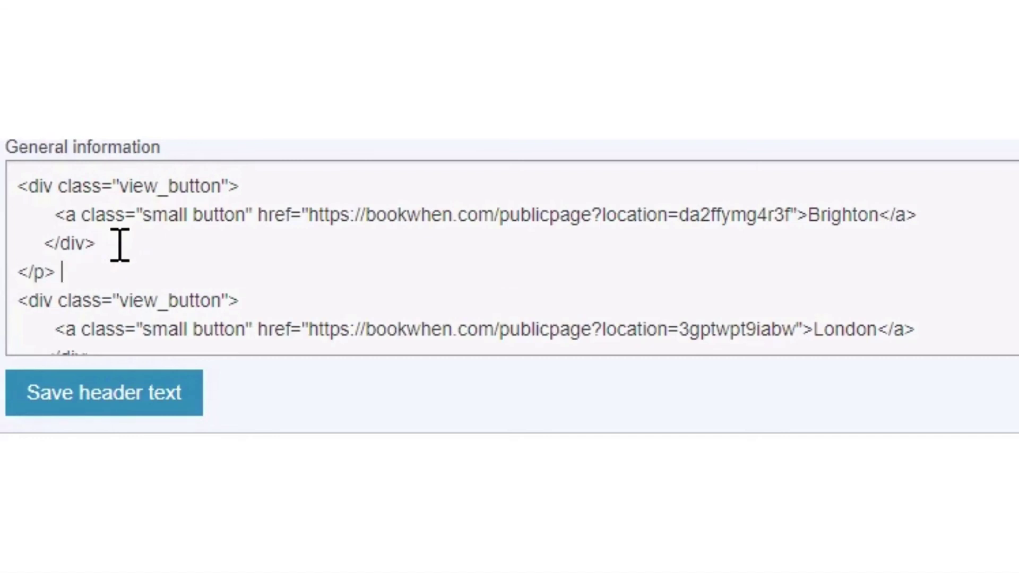